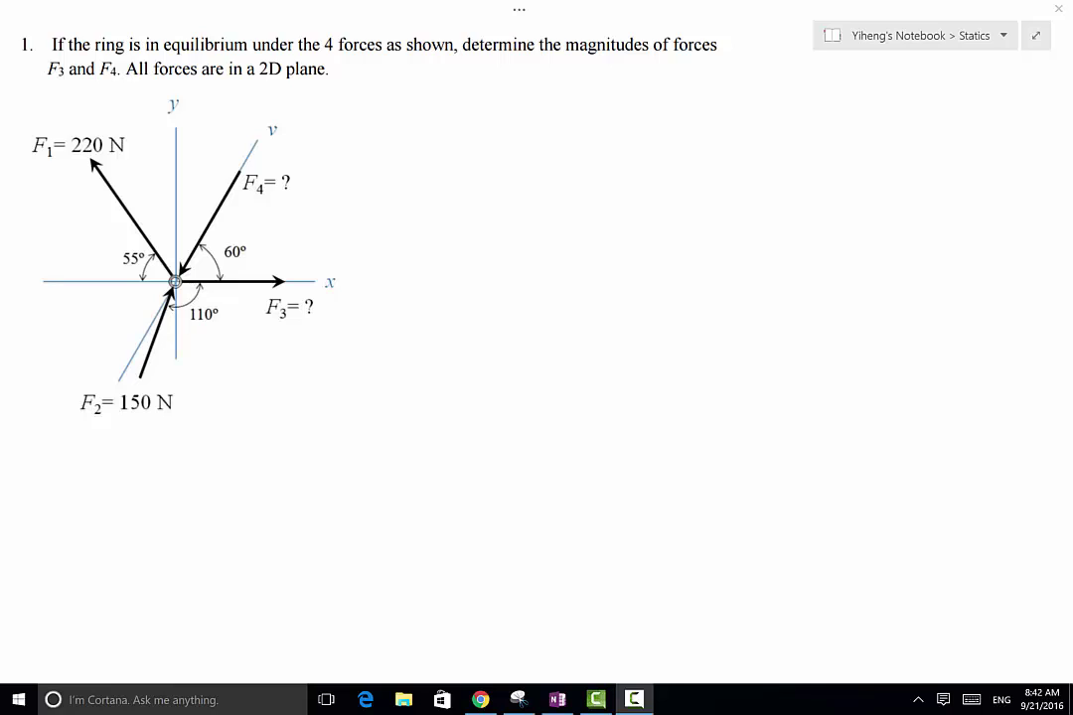
- Handwrite the equilibrium condition F_R = 0 with a vector arrow in black ink and tick the diagram's x and y axes
{"action": "left_click", "coordinate": [426, 100]}
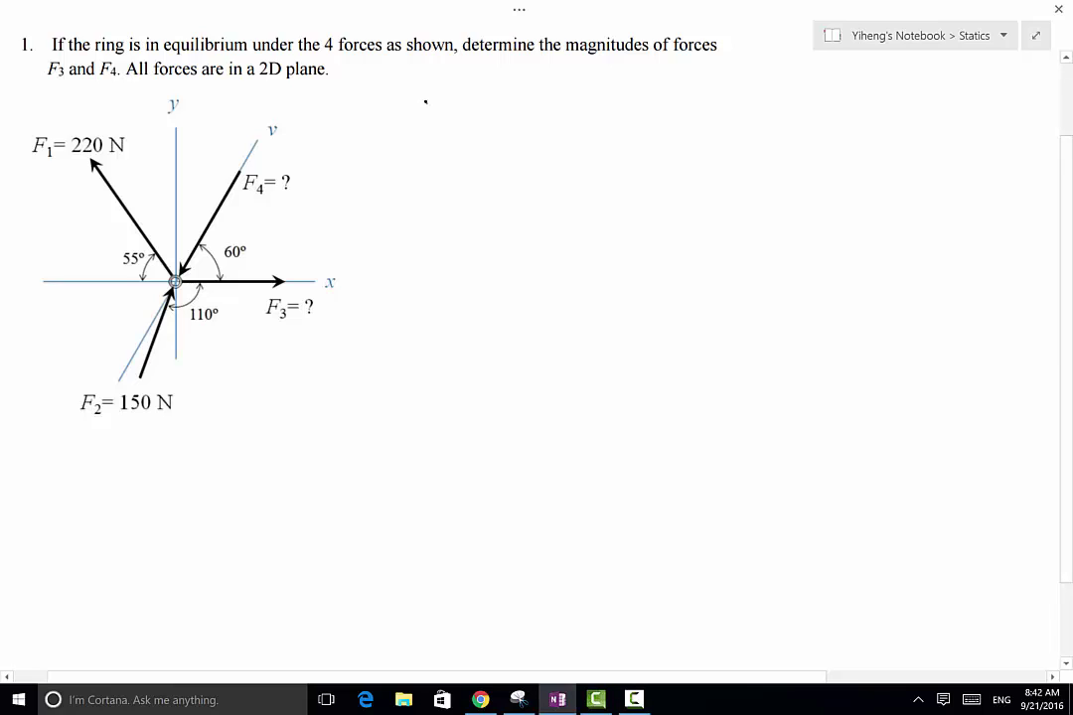
{"action": "mouse_move", "coordinate": [425, 96]}
{"action": "left_mouse_down"}
{"action": "mouse_move", "coordinate": [422, 126]}
{"action": "mouse_move", "coordinate": [438, 91]}
{"action": "left_mouse_up"}
{"action": "mouse_move", "coordinate": [424, 109]}
{"action": "left_mouse_down"}
{"action": "mouse_move", "coordinate": [440, 83]}
{"action": "mouse_move", "coordinate": [433, 126]}
{"action": "mouse_move", "coordinate": [477, 102]}
{"action": "left_mouse_up"}
{"action": "left_click_drag", "start_coordinate": [460, 112], "coordinate": [503, 97]}
{"action": "left_click", "coordinate": [519, 9]}
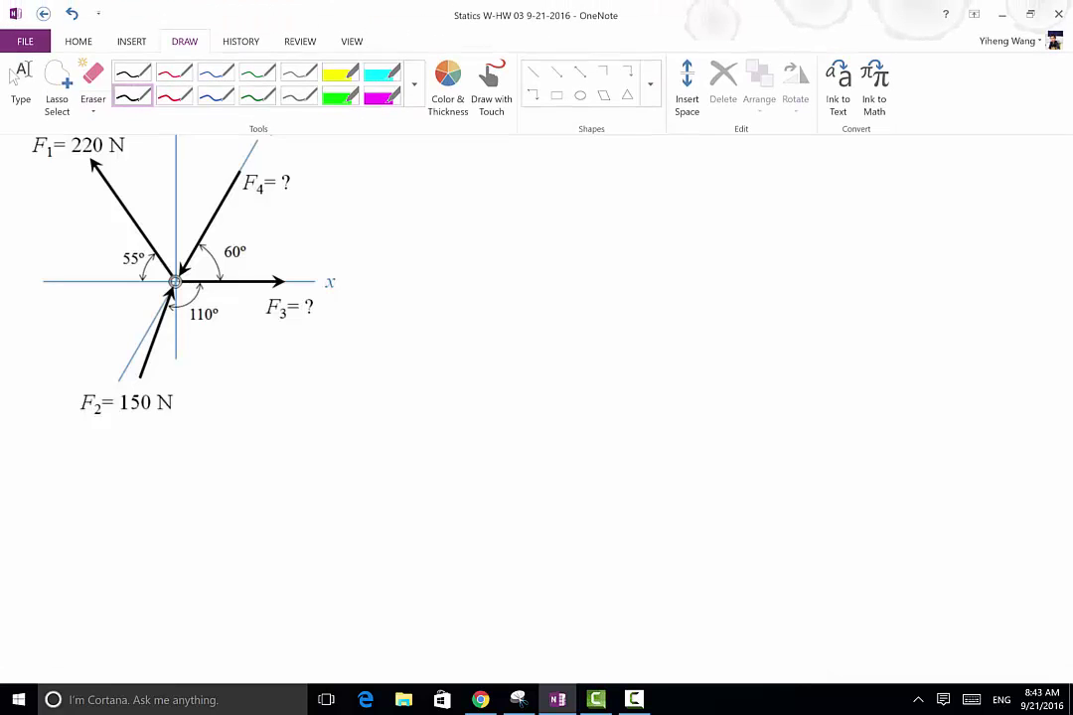
{"action": "left_click", "coordinate": [131, 71]}
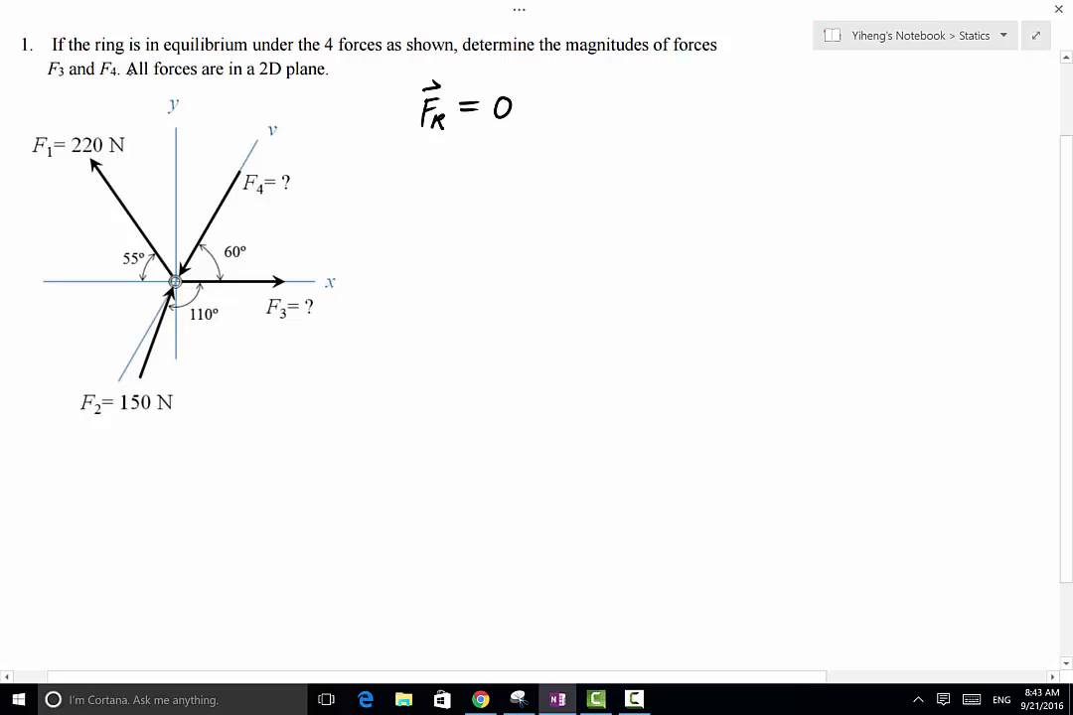
{"action": "left_click_drag", "start_coordinate": [346, 272], "coordinate": [359, 266]}
{"action": "left_click_drag", "start_coordinate": [189, 93], "coordinate": [207, 84]}
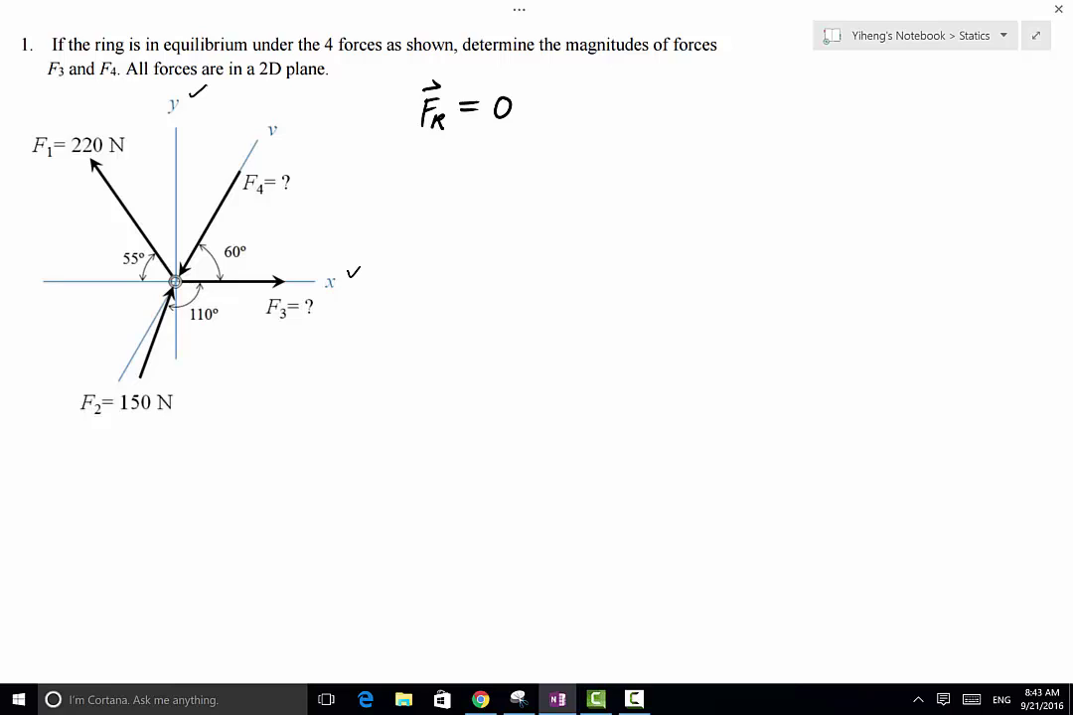
- Branch the F_R equation with an arrow into the bracketed component equations ΣFx = 0 and ΣFy = 0
{"action": "mouse_move", "coordinate": [415, 117]}
{"action": "left_mouse_down"}
{"action": "mouse_move", "coordinate": [401, 164]}
{"action": "mouse_move", "coordinate": [447, 212]}
{"action": "left_mouse_up"}
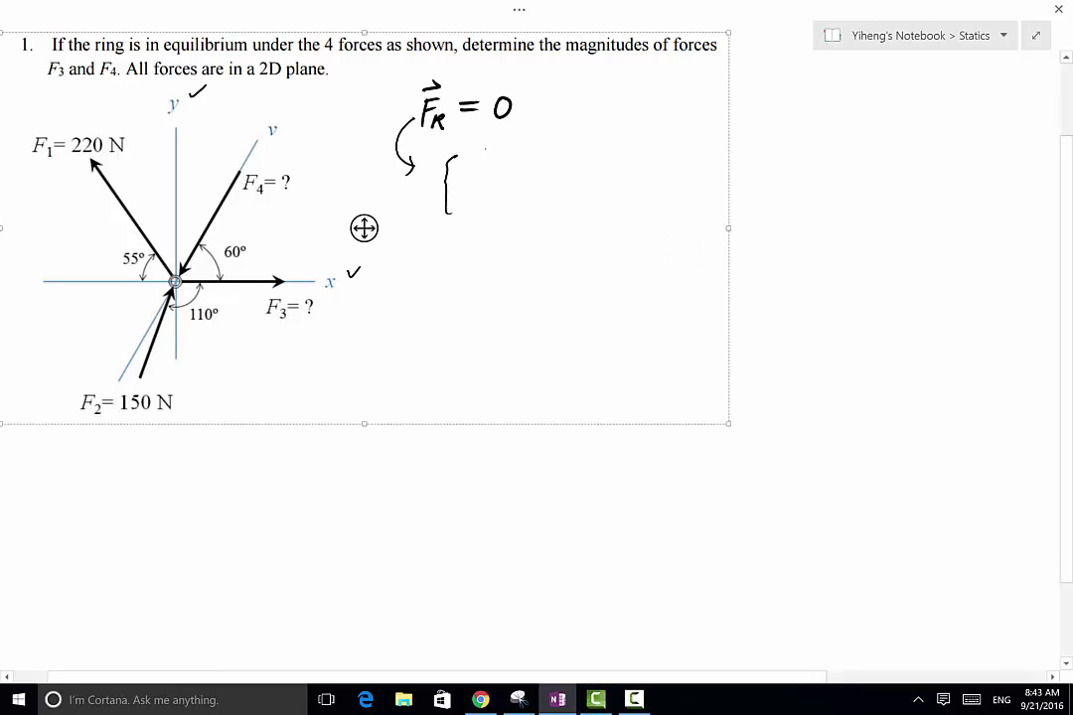
{"action": "mouse_move", "coordinate": [493, 141]}
{"action": "left_mouse_down"}
{"action": "mouse_move", "coordinate": [481, 142]}
{"action": "mouse_move", "coordinate": [493, 161]}
{"action": "mouse_move", "coordinate": [511, 152]}
{"action": "left_mouse_up"}
{"action": "left_click_drag", "start_coordinate": [515, 156], "coordinate": [559, 153]}
{"action": "left_click_drag", "start_coordinate": [570, 144], "coordinate": [570, 145]}
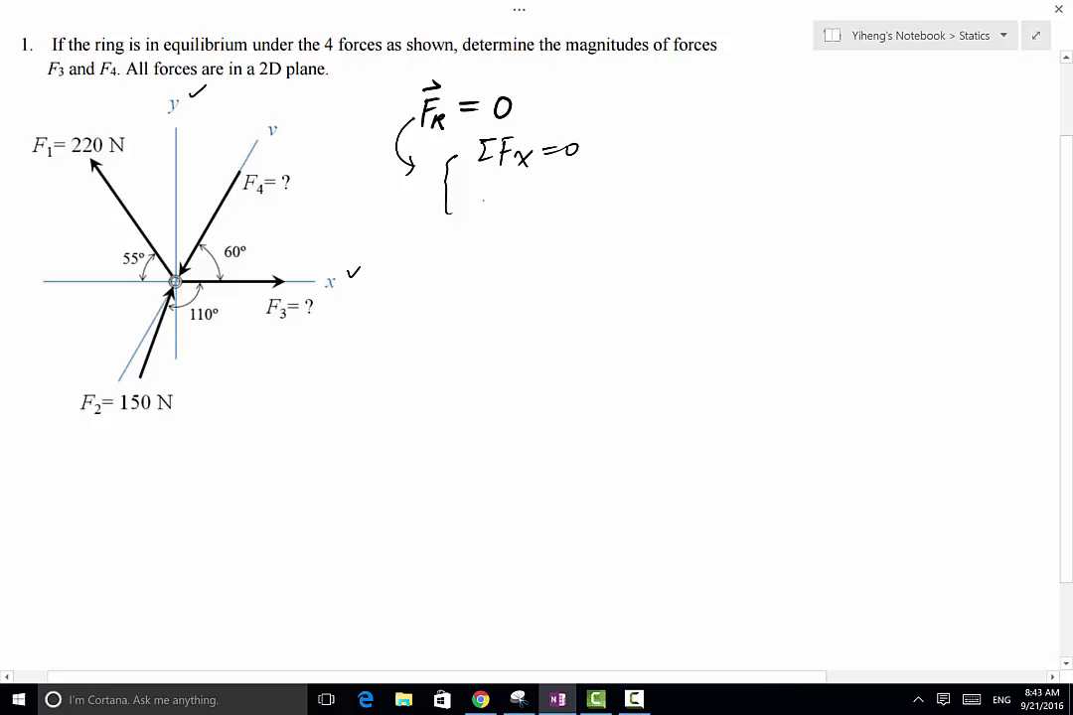
{"action": "mouse_move", "coordinate": [480, 189]}
{"action": "left_mouse_down"}
{"action": "mouse_move", "coordinate": [494, 187]}
{"action": "mouse_move", "coordinate": [494, 208]}
{"action": "left_mouse_up"}
{"action": "mouse_move", "coordinate": [503, 192]}
{"action": "left_mouse_down"}
{"action": "mouse_move", "coordinate": [500, 213]}
{"action": "mouse_move", "coordinate": [514, 190]}
{"action": "left_mouse_up"}
{"action": "mouse_move", "coordinate": [501, 202]}
{"action": "left_mouse_down"}
{"action": "mouse_move", "coordinate": [511, 202]}
{"action": "mouse_move", "coordinate": [514, 225]}
{"action": "mouse_move", "coordinate": [562, 196]}
{"action": "left_mouse_up"}
{"action": "left_click_drag", "start_coordinate": [542, 203], "coordinate": [576, 196]}
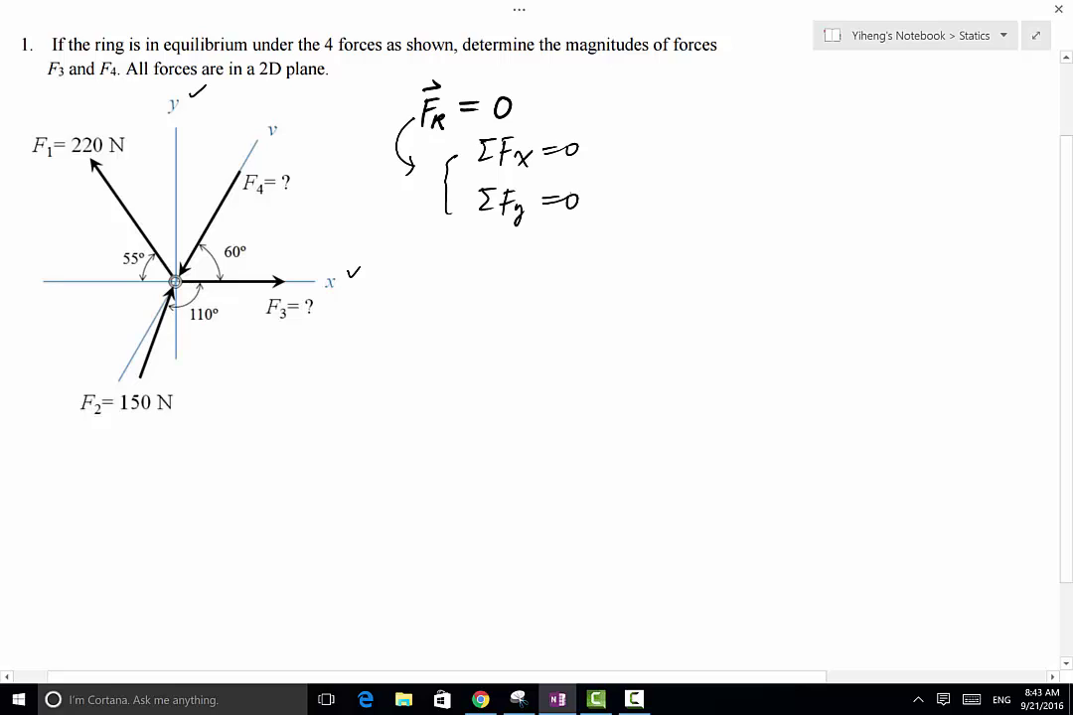
{"action": "left_click_drag", "start_coordinate": [603, 154], "coordinate": [606, 202]}
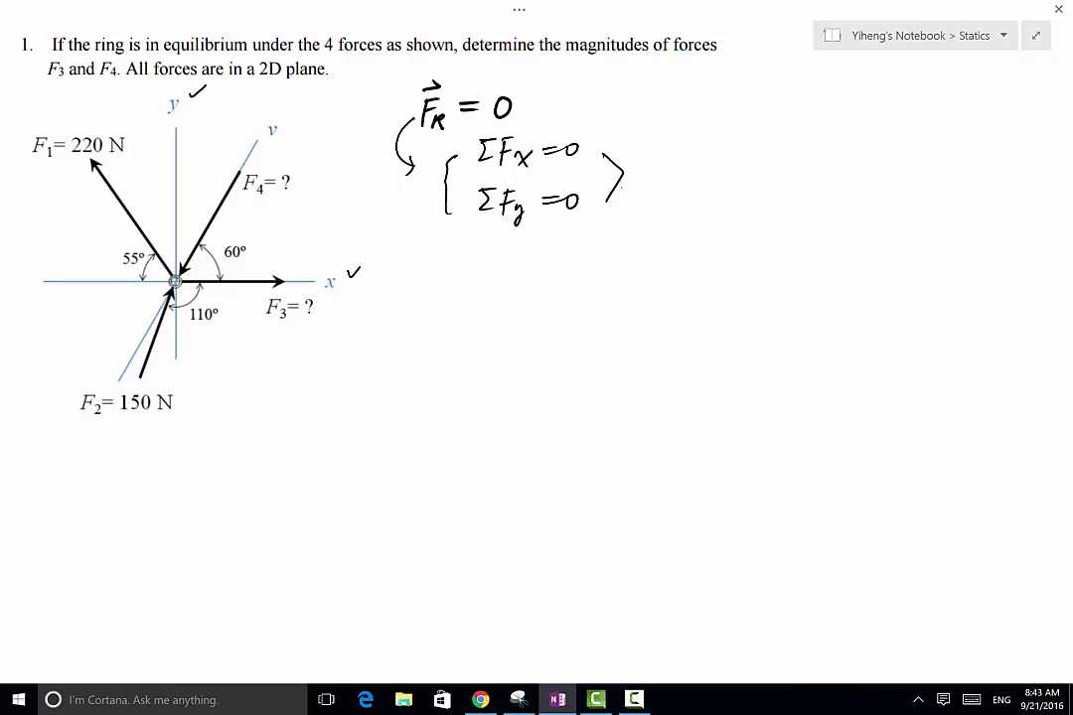
- Underline F1 and sketch its x and y components in red, and erase the handwritten equations and the diagram's red marks
{"action": "left_click_drag", "start_coordinate": [25, 166], "coordinate": [138, 165]}
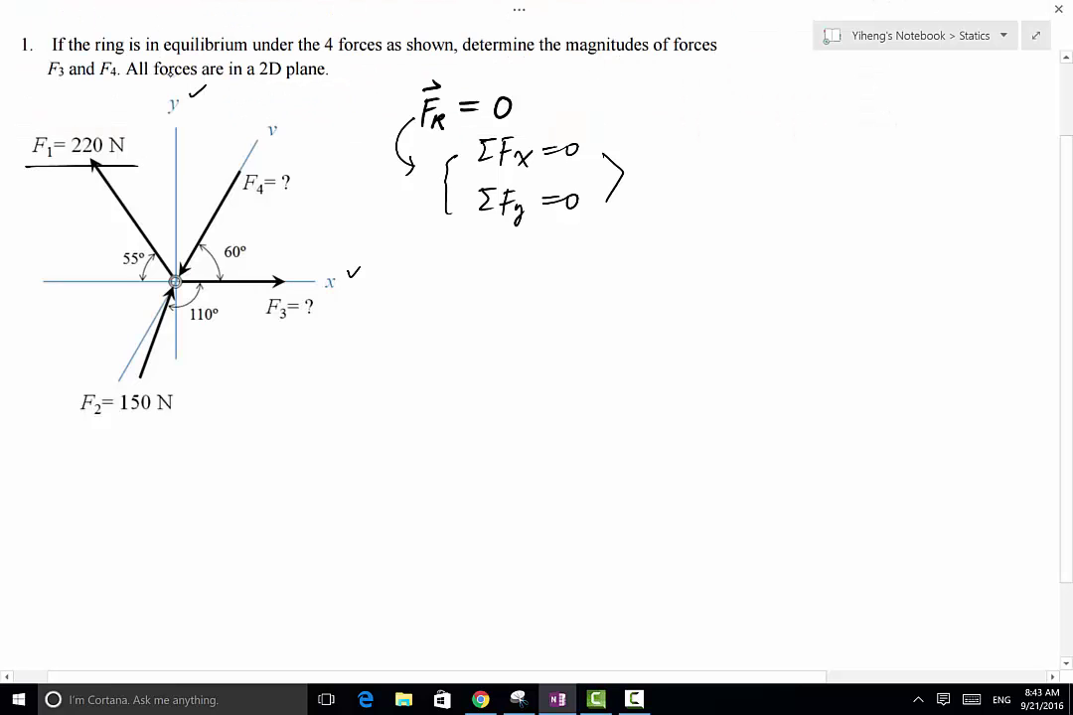
{"action": "mouse_move", "coordinate": [171, 282]}
{"action": "left_mouse_down"}
{"action": "mouse_move", "coordinate": [95, 283]}
{"action": "mouse_move", "coordinate": [103, 289]}
{"action": "left_mouse_up"}
{"action": "left_click_drag", "start_coordinate": [92, 299], "coordinate": [170, 293]}
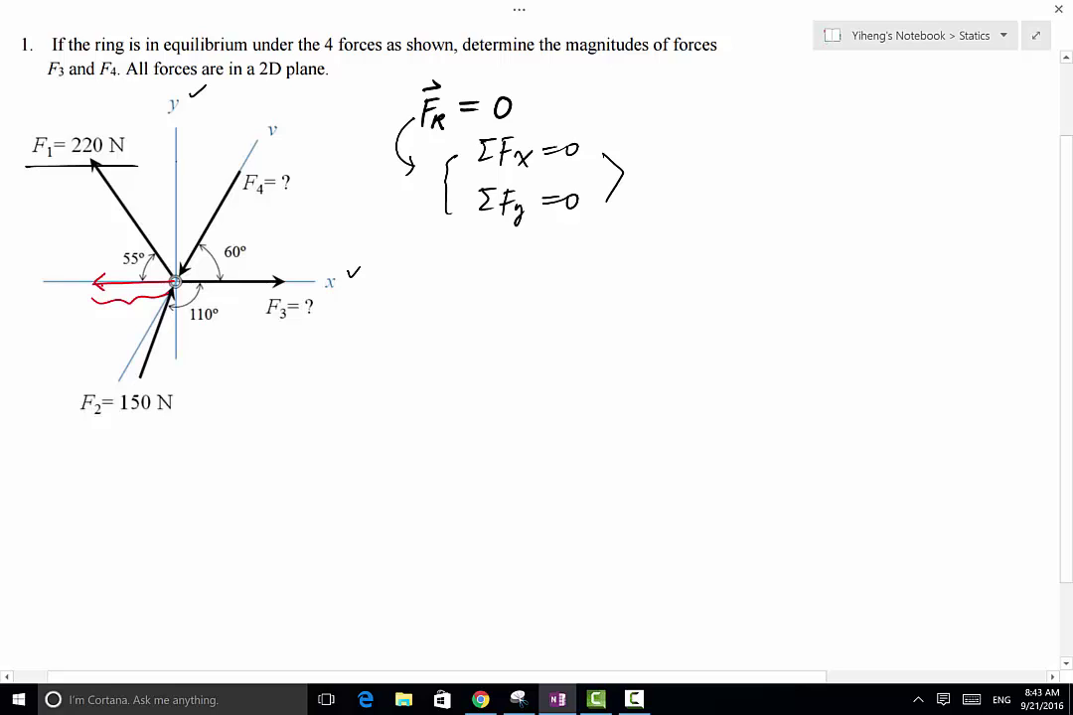
{"action": "mouse_move", "coordinate": [171, 166]}
{"action": "left_mouse_down"}
{"action": "mouse_move", "coordinate": [180, 166]}
{"action": "mouse_move", "coordinate": [175, 276]}
{"action": "left_mouse_up"}
{"action": "mouse_move", "coordinate": [22, 163]}
{"action": "left_mouse_down"}
{"action": "mouse_move", "coordinate": [137, 163]}
{"action": "mouse_move", "coordinate": [95, 281]}
{"action": "left_mouse_up"}
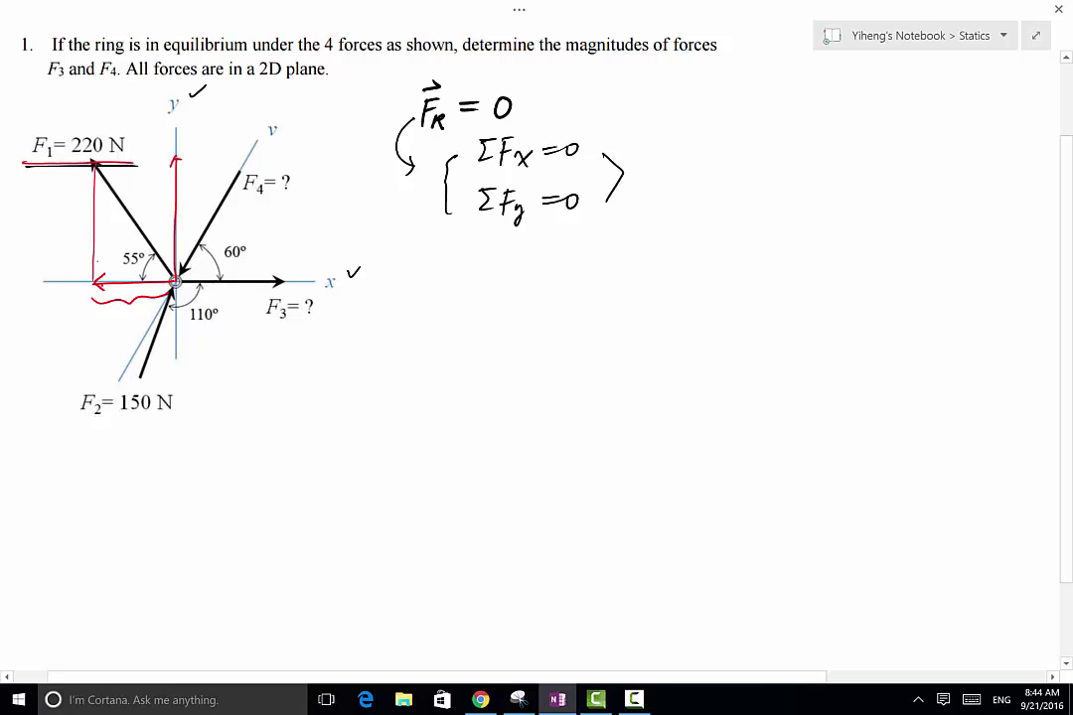
{"action": "mouse_move", "coordinate": [157, 345]}
{"action": "left_mouse_down"}
{"action": "mouse_move", "coordinate": [146, 285]}
{"action": "mouse_move", "coordinate": [77, 238]}
{"action": "mouse_move", "coordinate": [175, 196]}
{"action": "mouse_move", "coordinate": [336, 100]}
{"action": "mouse_move", "coordinate": [476, 114]}
{"action": "mouse_move", "coordinate": [443, 223]}
{"action": "mouse_move", "coordinate": [487, 206]}
{"action": "mouse_move", "coordinate": [538, 240]}
{"action": "mouse_move", "coordinate": [632, 173]}
{"action": "left_mouse_up"}
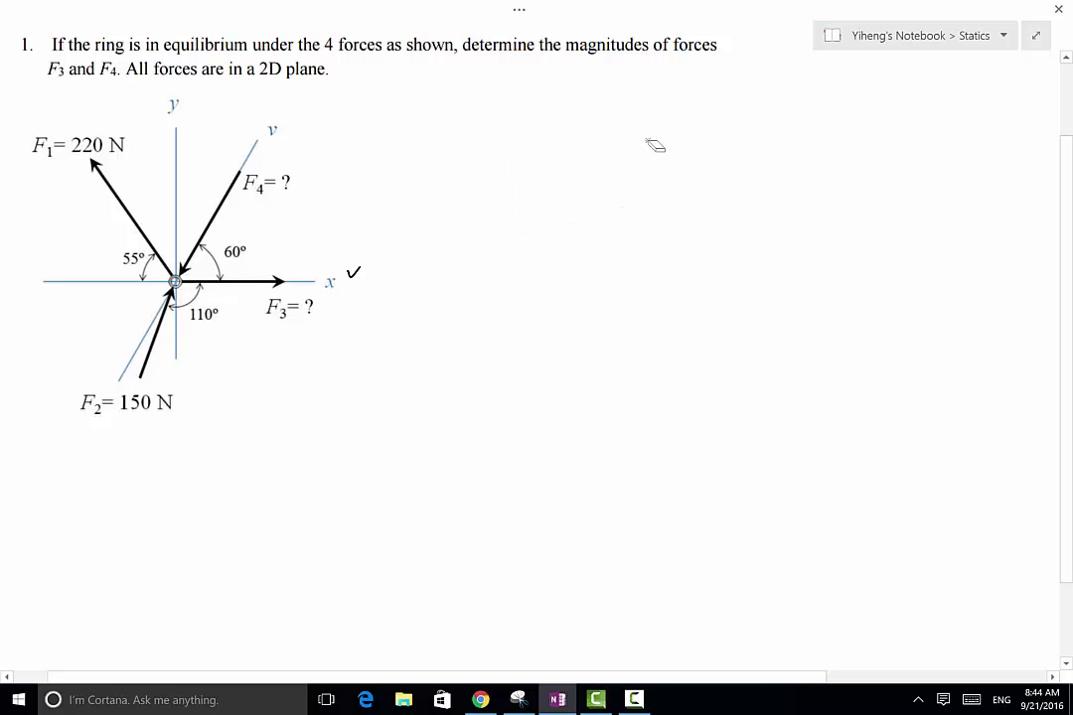
- Handwrite the x-direction force sum in black ink as ΣFx = −220·cos55° beside the diagram
{"action": "left_click", "coordinate": [519, 9]}
{"action": "left_click", "coordinate": [126, 75]}
{"action": "mouse_move", "coordinate": [415, 96]}
{"action": "left_mouse_down"}
{"action": "mouse_move", "coordinate": [397, 98]}
{"action": "mouse_move", "coordinate": [415, 121]}
{"action": "left_mouse_up"}
{"action": "mouse_move", "coordinate": [420, 98]}
{"action": "left_mouse_down"}
{"action": "mouse_move", "coordinate": [419, 123]}
{"action": "mouse_move", "coordinate": [443, 96]}
{"action": "left_mouse_up"}
{"action": "mouse_move", "coordinate": [420, 110]}
{"action": "left_mouse_down"}
{"action": "mouse_move", "coordinate": [437, 109]}
{"action": "mouse_move", "coordinate": [447, 126]}
{"action": "left_mouse_up"}
{"action": "mouse_move", "coordinate": [446, 112]}
{"action": "left_mouse_down"}
{"action": "mouse_move", "coordinate": [431, 127]}
{"action": "mouse_move", "coordinate": [474, 103]}
{"action": "mouse_move", "coordinate": [474, 112]}
{"action": "left_mouse_up"}
{"action": "left_click_drag", "start_coordinate": [484, 102], "coordinate": [538, 111]}
{"action": "left_click_drag", "start_coordinate": [541, 97], "coordinate": [590, 100]}
{"action": "mouse_move", "coordinate": [603, 96]}
{"action": "left_mouse_down"}
{"action": "mouse_move", "coordinate": [596, 106]}
{"action": "mouse_move", "coordinate": [614, 110]}
{"action": "mouse_move", "coordinate": [627, 89]}
{"action": "left_mouse_up"}
{"action": "mouse_move", "coordinate": [631, 92]}
{"action": "left_mouse_down"}
{"action": "mouse_move", "coordinate": [629, 109]}
{"action": "mouse_move", "coordinate": [641, 88]}
{"action": "left_mouse_up"}
{"action": "left_click_drag", "start_coordinate": [645, 87], "coordinate": [647, 89]}
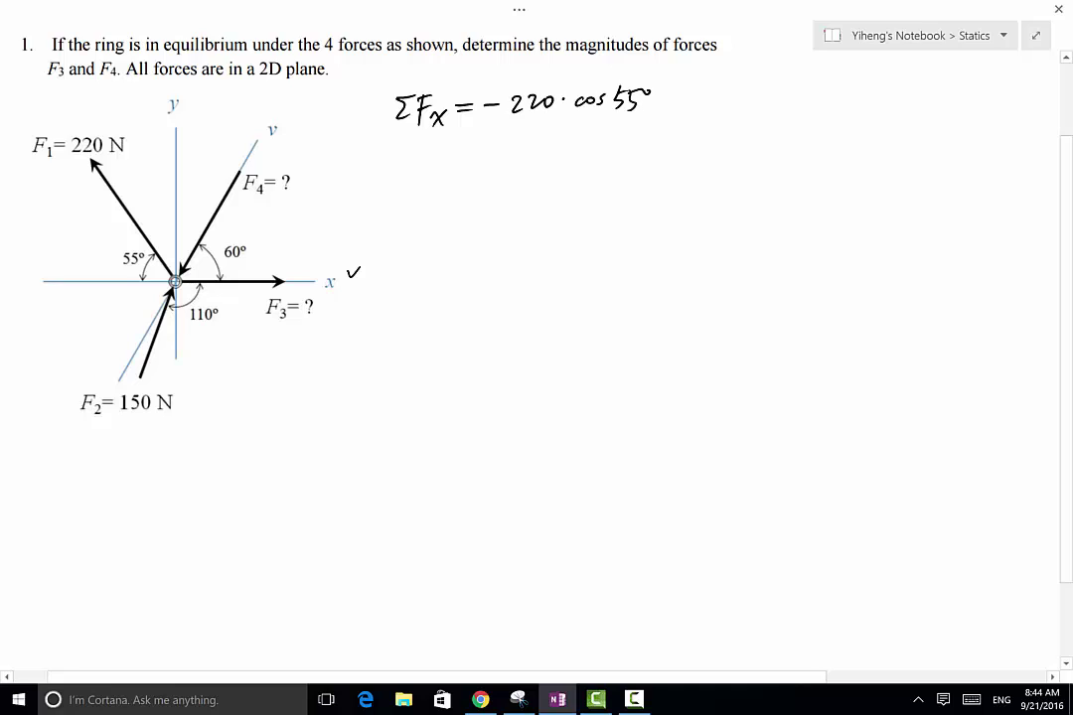
- Handwrite the y-direction force sum ΣFy = 220·sin55° below the ΣFx equation
{"action": "mouse_move", "coordinate": [411, 200]}
{"action": "left_mouse_down"}
{"action": "mouse_move", "coordinate": [397, 218]}
{"action": "mouse_move", "coordinate": [434, 228]}
{"action": "mouse_move", "coordinate": [475, 198]}
{"action": "mouse_move", "coordinate": [502, 207]}
{"action": "left_mouse_up"}
{"action": "left_click_drag", "start_coordinate": [505, 199], "coordinate": [564, 208]}
{"action": "left_click", "coordinate": [544, 201]}
{"action": "mouse_move", "coordinate": [568, 208]}
{"action": "left_mouse_down"}
{"action": "mouse_move", "coordinate": [600, 211]}
{"action": "mouse_move", "coordinate": [610, 192]}
{"action": "left_mouse_up"}
{"action": "left_click_drag", "start_coordinate": [616, 193], "coordinate": [616, 196]}
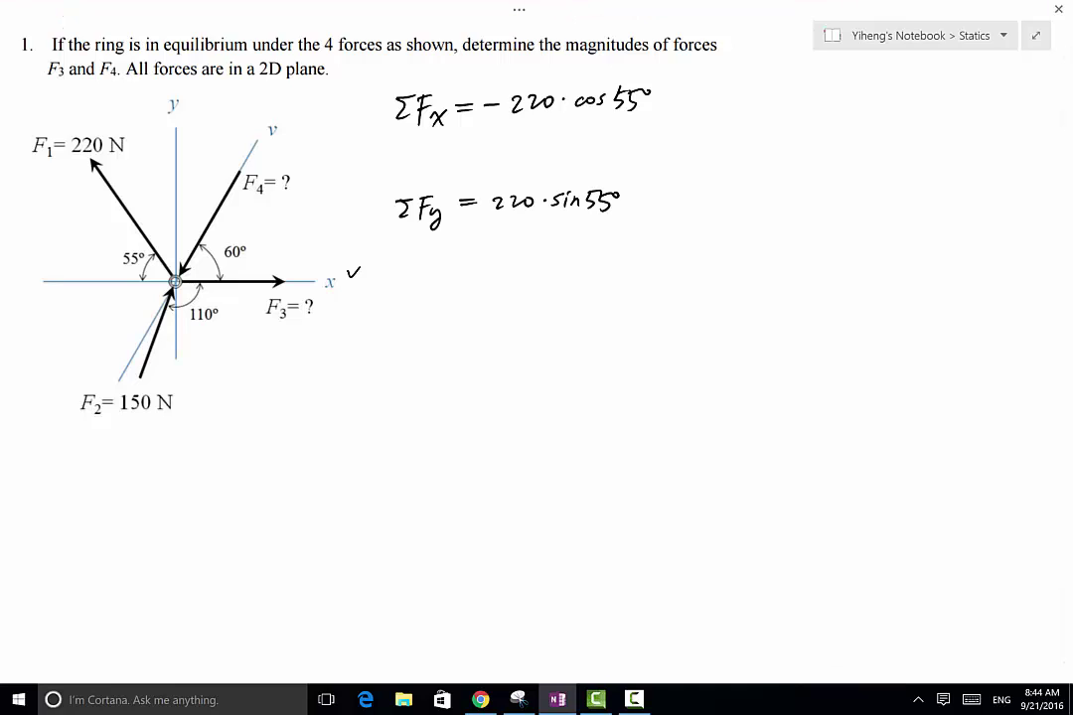
- Underline F2 = 150 N and mark its horizontal component and 70° angle from the x axis in red
{"action": "left_click_drag", "start_coordinate": [85, 428], "coordinate": [181, 421]}
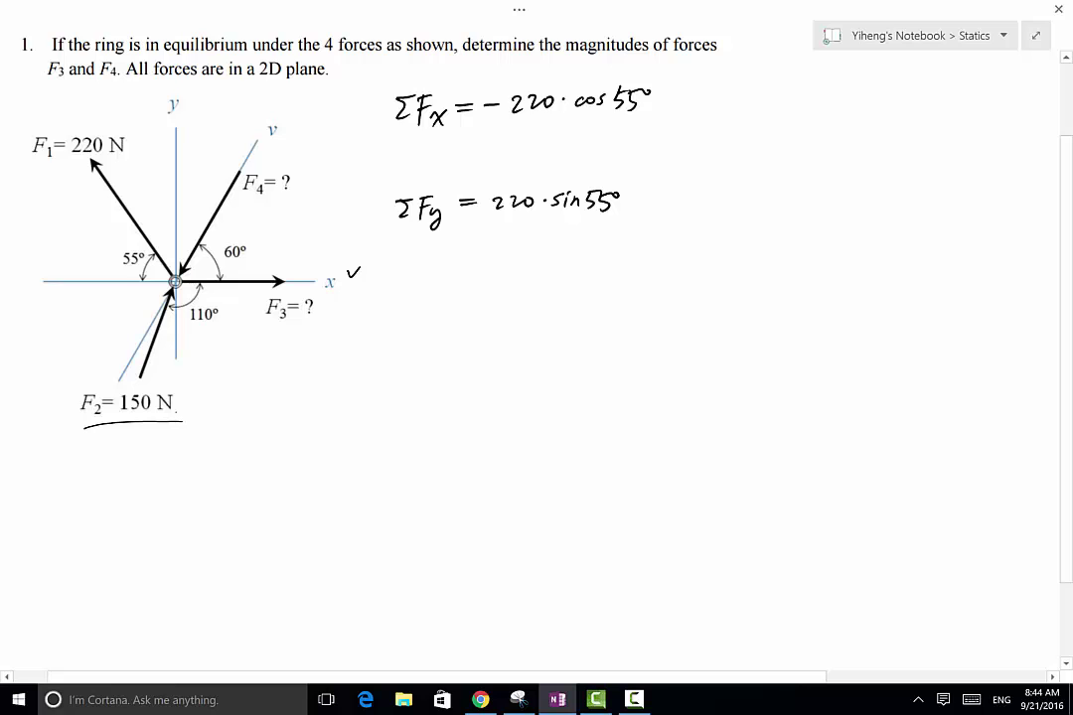
{"action": "left_click", "coordinate": [435, 8]}
{"action": "left_click", "coordinate": [172, 73]}
{"action": "left_click_drag", "start_coordinate": [139, 377], "coordinate": [174, 378]}
{"action": "left_click_drag", "start_coordinate": [134, 281], "coordinate": [171, 280]}
{"action": "left_click_drag", "start_coordinate": [138, 328], "coordinate": [138, 333]}
{"action": "left_click_drag", "start_coordinate": [138, 343], "coordinate": [138, 362]}
{"action": "mouse_move", "coordinate": [166, 283]}
{"action": "left_mouse_down"}
{"action": "mouse_move", "coordinate": [161, 310]}
{"action": "mouse_move", "coordinate": [179, 319]}
{"action": "mouse_move", "coordinate": [205, 287]}
{"action": "left_mouse_up"}
{"action": "key", "text": "ctrl+z"}
{"action": "left_click_drag", "start_coordinate": [133, 285], "coordinate": [155, 335]}
{"action": "mouse_move", "coordinate": [78, 296]}
{"action": "left_mouse_down"}
{"action": "mouse_move", "coordinate": [90, 314]}
{"action": "mouse_move", "coordinate": [133, 304]}
{"action": "left_mouse_up"}
{"action": "mouse_move", "coordinate": [74, 339]}
{"action": "left_mouse_down"}
{"action": "mouse_move", "coordinate": [113, 342]}
{"action": "mouse_move", "coordinate": [120, 327]}
{"action": "mouse_move", "coordinate": [96, 321]}
{"action": "mouse_move", "coordinate": [148, 345]}
{"action": "left_mouse_up"}
{"action": "mouse_move", "coordinate": [133, 283]}
{"action": "left_mouse_down"}
{"action": "mouse_move", "coordinate": [170, 283]}
{"action": "mouse_move", "coordinate": [156, 318]}
{"action": "mouse_move", "coordinate": [117, 324]}
{"action": "mouse_move", "coordinate": [128, 310]}
{"action": "left_mouse_up"}
{"action": "left_click_drag", "start_coordinate": [141, 297], "coordinate": [142, 298]}
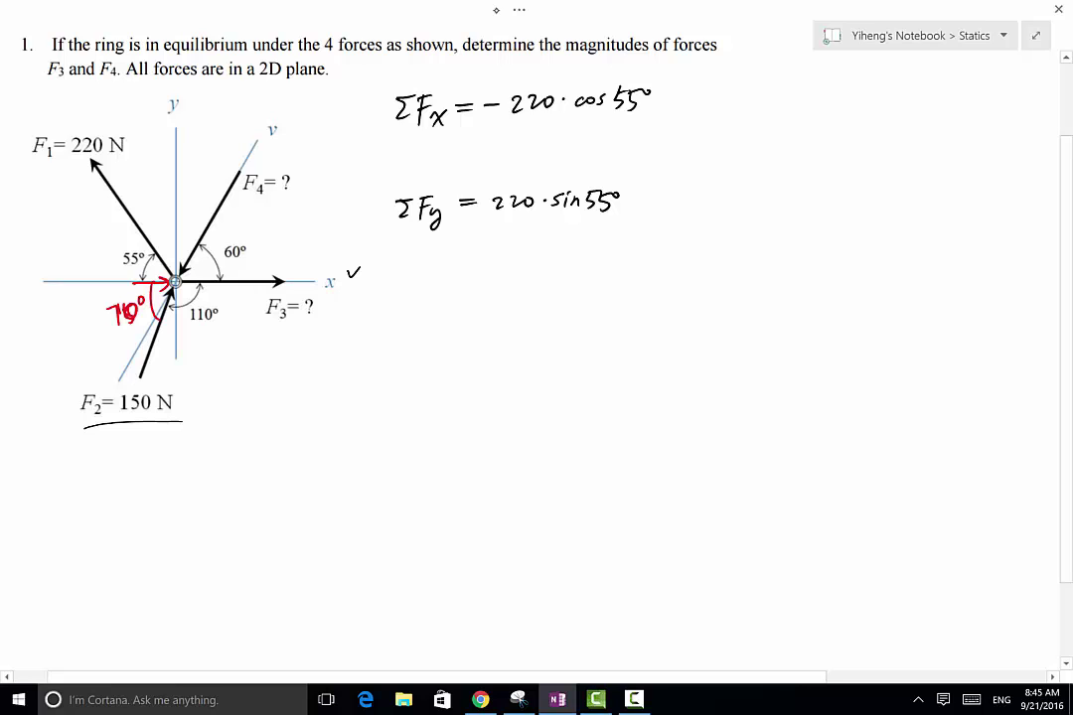
- Append F2's horizontal term + 150·cos70° to the ΣFx equation in black ink
{"action": "left_click", "coordinate": [497, 12]}
{"action": "left_click", "coordinate": [137, 71]}
{"action": "mouse_move", "coordinate": [652, 104]}
{"action": "left_mouse_down"}
{"action": "mouse_move", "coordinate": [674, 103]}
{"action": "mouse_move", "coordinate": [662, 114]}
{"action": "mouse_move", "coordinate": [681, 116]}
{"action": "mouse_move", "coordinate": [706, 97]}
{"action": "mouse_move", "coordinate": [739, 106]}
{"action": "left_mouse_up"}
{"action": "left_click_drag", "start_coordinate": [748, 97], "coordinate": [770, 112]}
{"action": "mouse_move", "coordinate": [784, 97]}
{"action": "left_mouse_down"}
{"action": "mouse_move", "coordinate": [781, 109]}
{"action": "mouse_move", "coordinate": [784, 96]}
{"action": "left_mouse_up"}
{"action": "left_click_drag", "start_coordinate": [795, 90], "coordinate": [797, 91]}
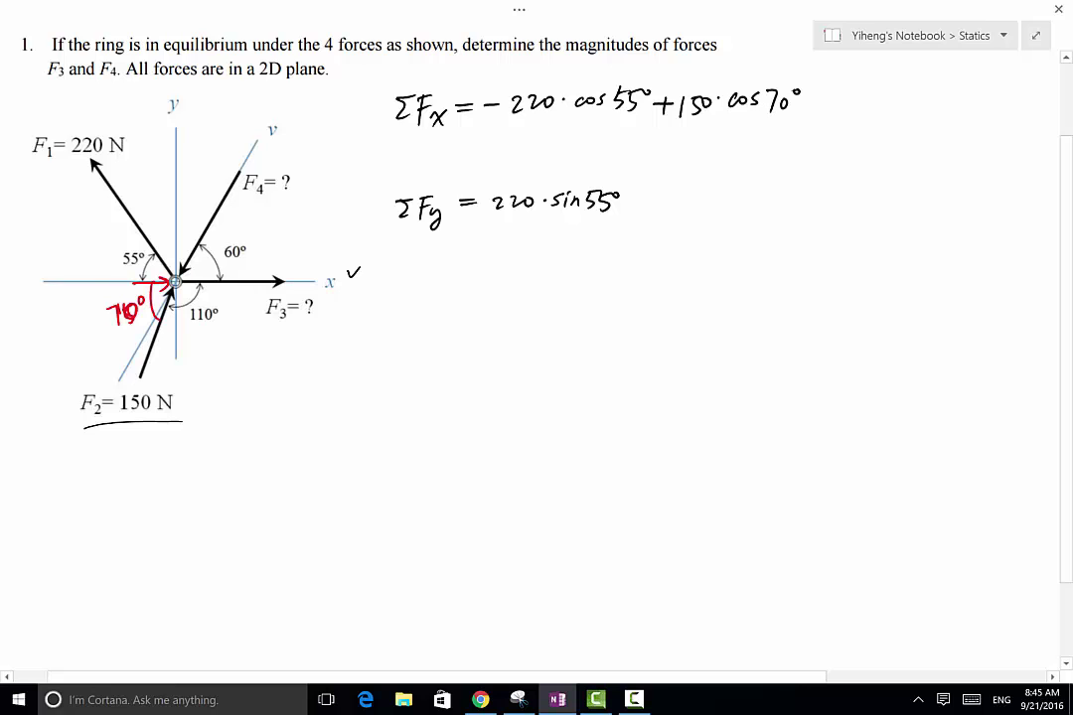
- Draw F2's vertical component in red as an upward arrow ending at the ring
{"action": "left_click", "coordinate": [519, 9]}
{"action": "left_click", "coordinate": [168, 78]}
{"action": "left_click_drag", "start_coordinate": [175, 289], "coordinate": [175, 367]}
- Append F2's vertical term + 150·sin70° to the ΣFy equation in black ink
{"action": "left_click", "coordinate": [549, 8]}
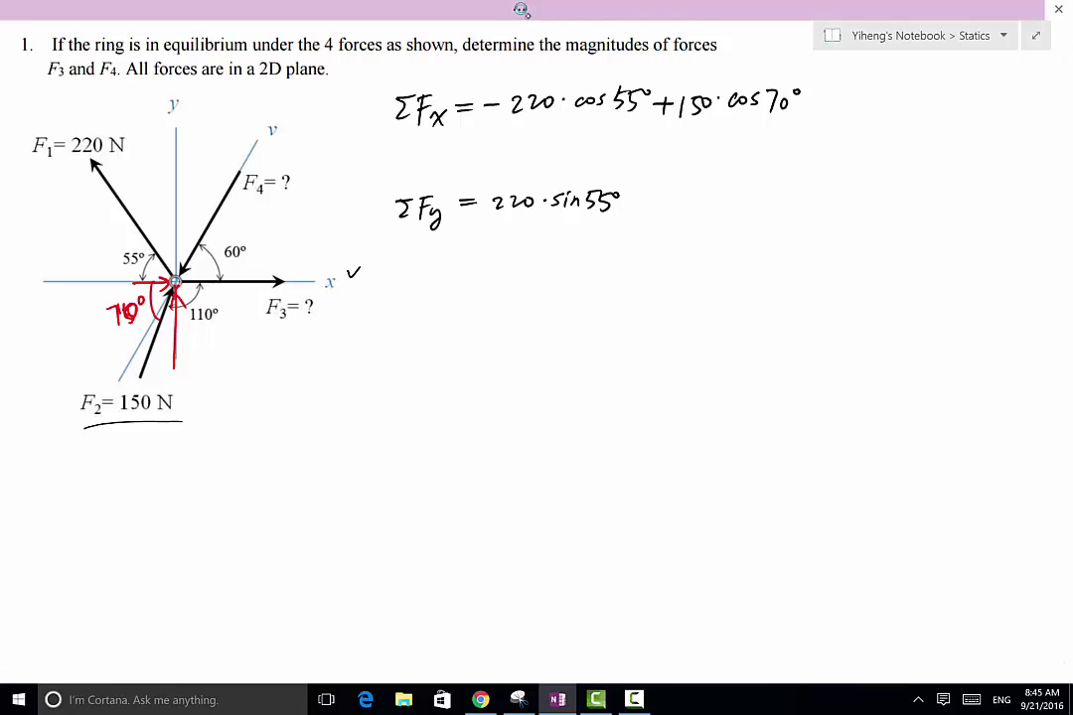
{"action": "left_click", "coordinate": [123, 70]}
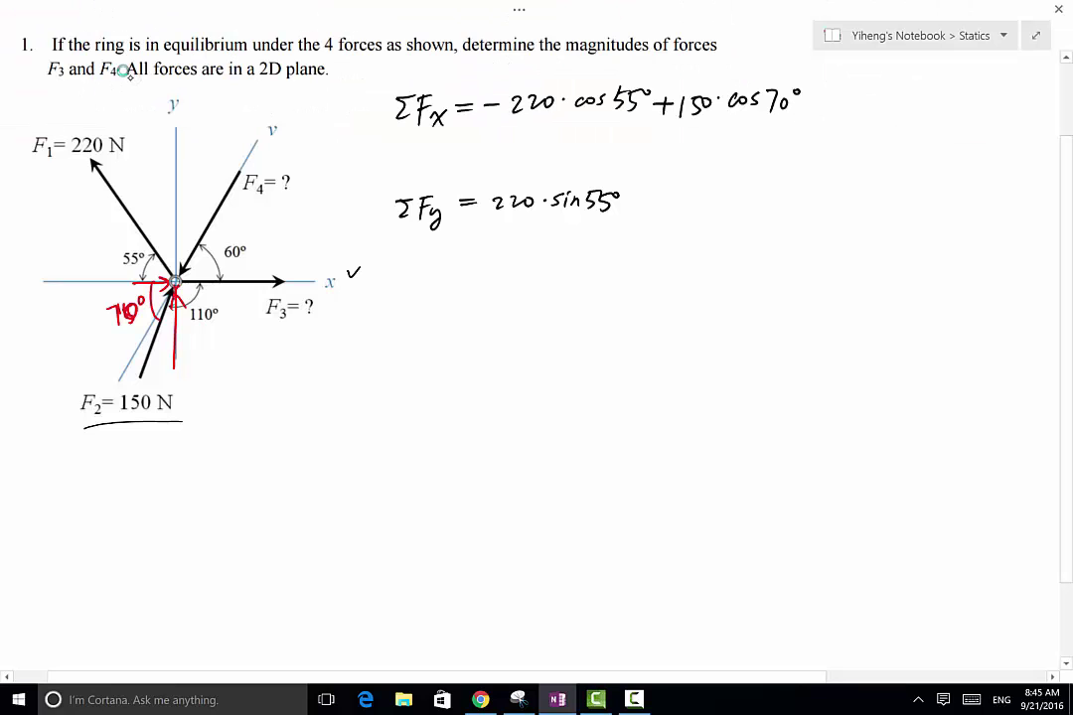
{"action": "mouse_move", "coordinate": [664, 195]}
{"action": "left_mouse_down"}
{"action": "mouse_move", "coordinate": [662, 213]}
{"action": "mouse_move", "coordinate": [688, 198]}
{"action": "mouse_move", "coordinate": [700, 211]}
{"action": "left_mouse_up"}
{"action": "left_click", "coordinate": [695, 203]}
{"action": "left_click_drag", "start_coordinate": [711, 202], "coordinate": [736, 214]}
{"action": "left_click_drag", "start_coordinate": [750, 198], "coordinate": [756, 213]}
{"action": "left_click_drag", "start_coordinate": [764, 192], "coordinate": [765, 193]}
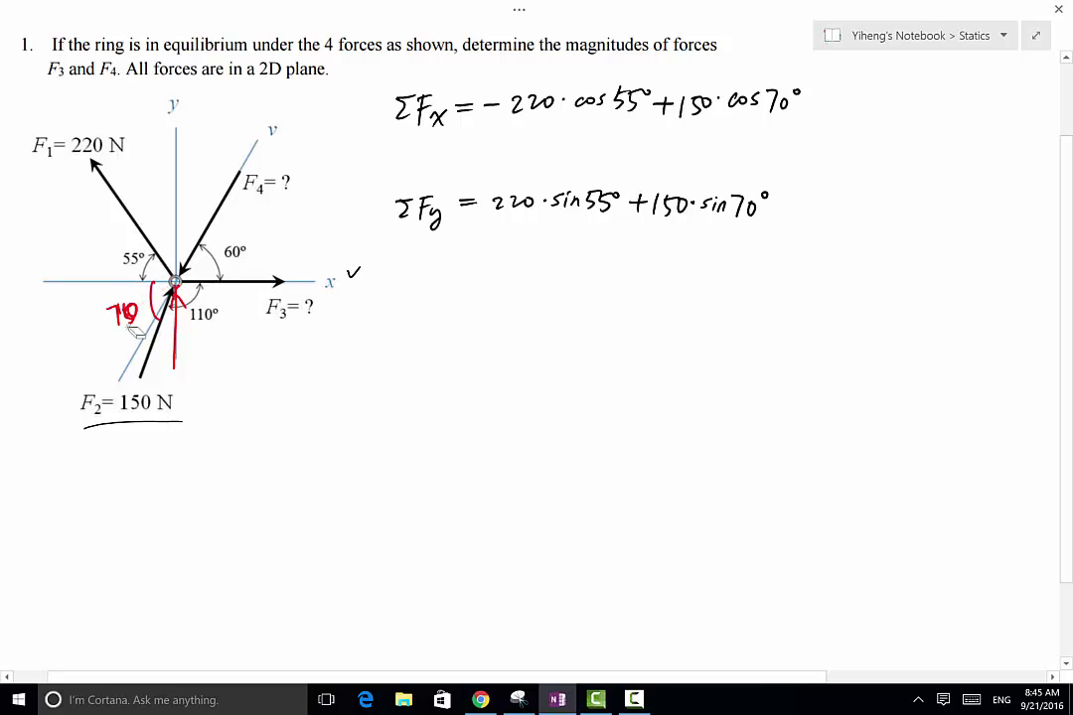
- Erase the red component marks, the underline below F2 and the tick beside the x axis
{"action": "left_click_drag", "start_coordinate": [115, 309], "coordinate": [175, 298]}
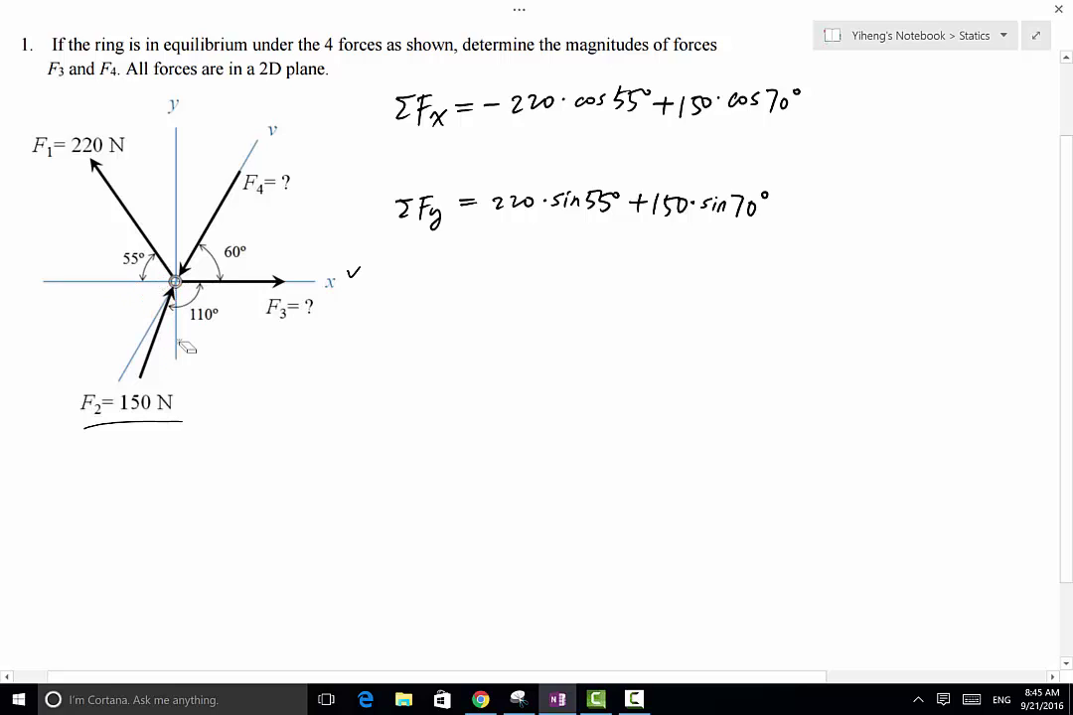
{"action": "left_click_drag", "start_coordinate": [94, 425], "coordinate": [112, 438]}
{"action": "left_click_drag", "start_coordinate": [371, 330], "coordinate": [354, 238]}
- Circle the unknown force F3 on the diagram in red ink
{"action": "left_click", "coordinate": [528, 11]}
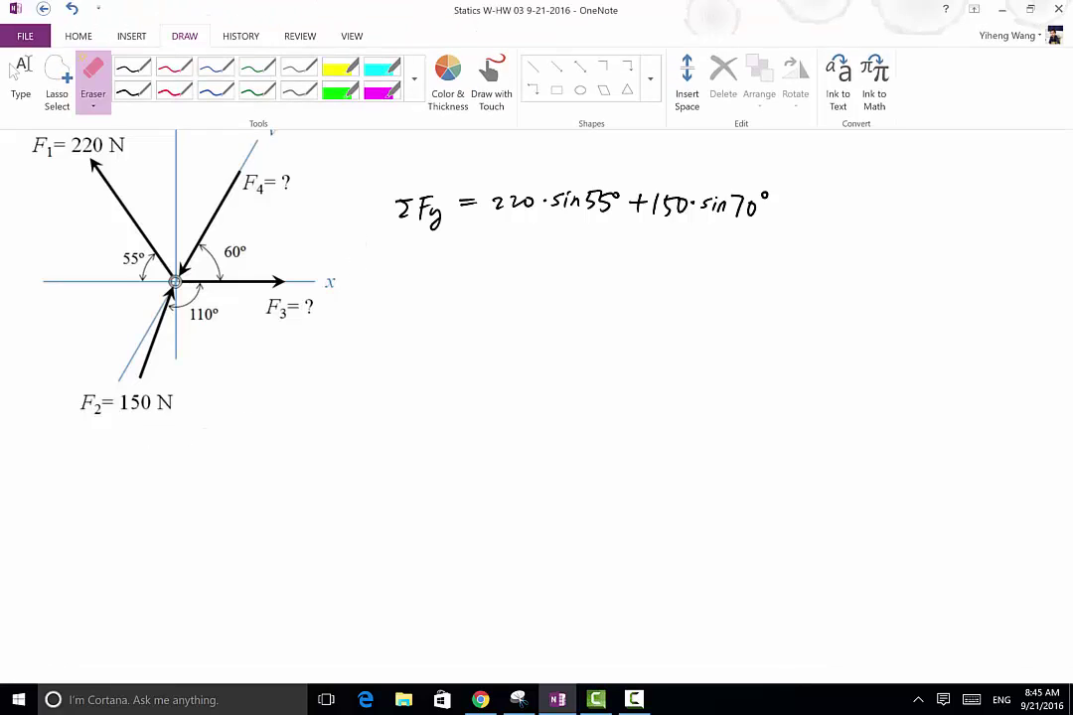
{"action": "left_click", "coordinate": [179, 67]}
{"action": "left_click_drag", "start_coordinate": [295, 254], "coordinate": [294, 260]}
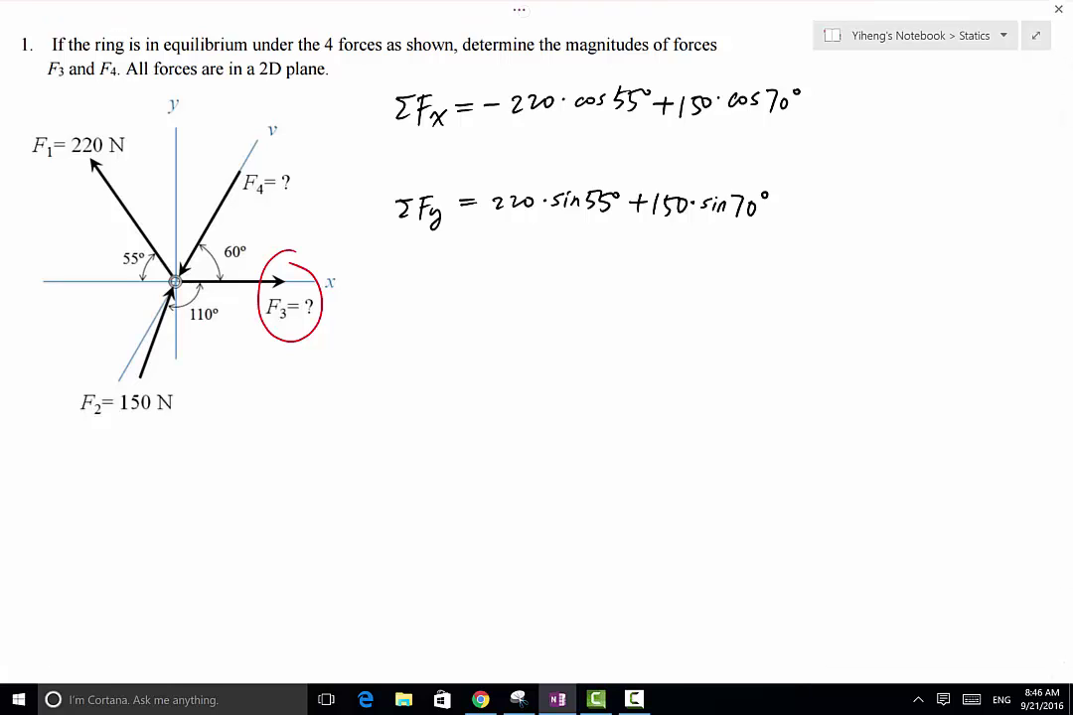
- Append + F3 to the ΣFx equation in black ink and erase the red circle around F3
{"action": "left_click", "coordinate": [503, 9]}
{"action": "left_click", "coordinate": [114, 63]}
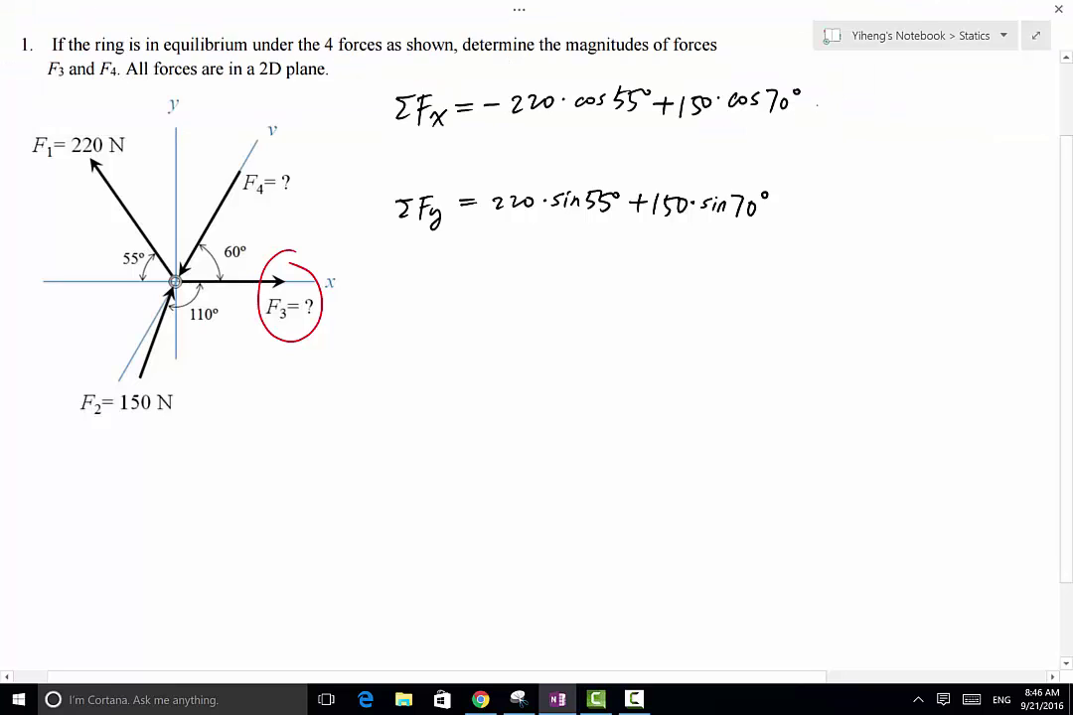
{"action": "mouse_move", "coordinate": [809, 101]}
{"action": "left_mouse_down"}
{"action": "mouse_move", "coordinate": [826, 102]}
{"action": "mouse_move", "coordinate": [817, 110]}
{"action": "mouse_move", "coordinate": [829, 117]}
{"action": "mouse_move", "coordinate": [845, 91]}
{"action": "left_mouse_up"}
{"action": "left_click_drag", "start_coordinate": [832, 105], "coordinate": [838, 119]}
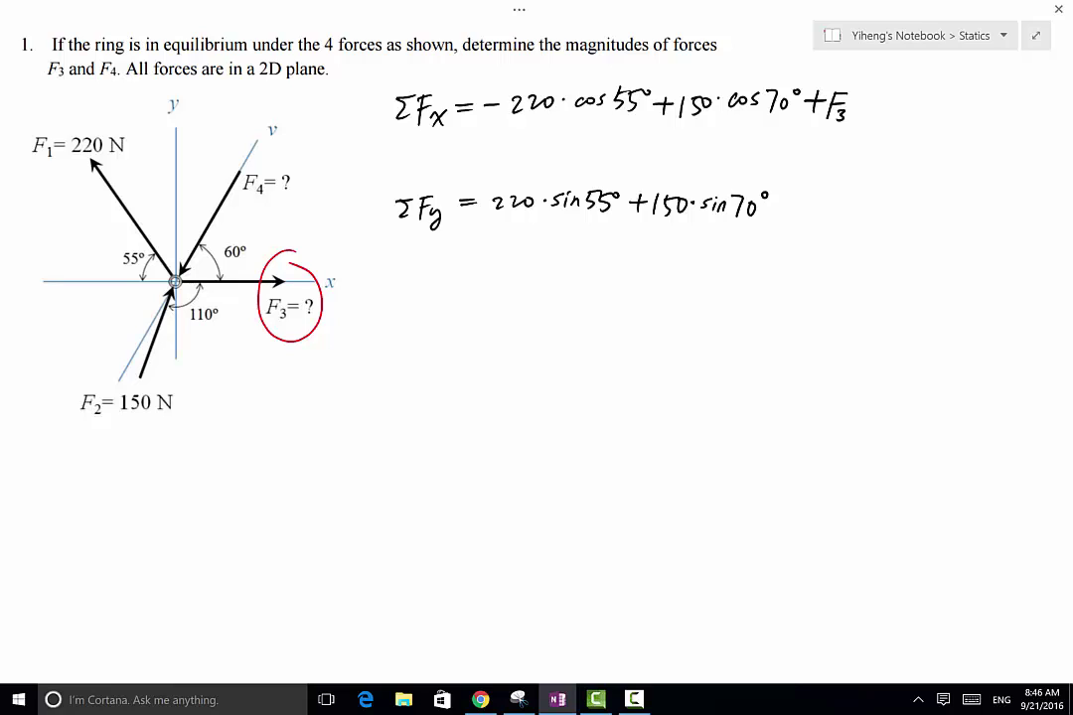
{"action": "left_click", "coordinate": [310, 327]}
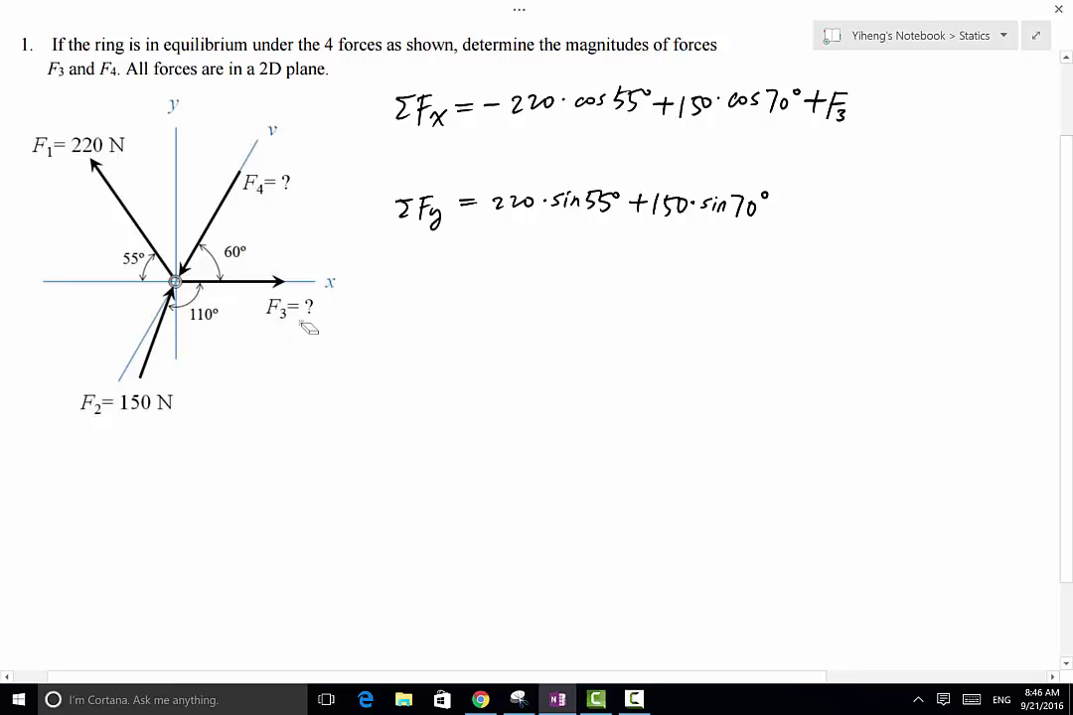
- Draw F4's horizontal component in red as an arrow along the x axis pointing to the ring
{"action": "left_click", "coordinate": [518, 9]}
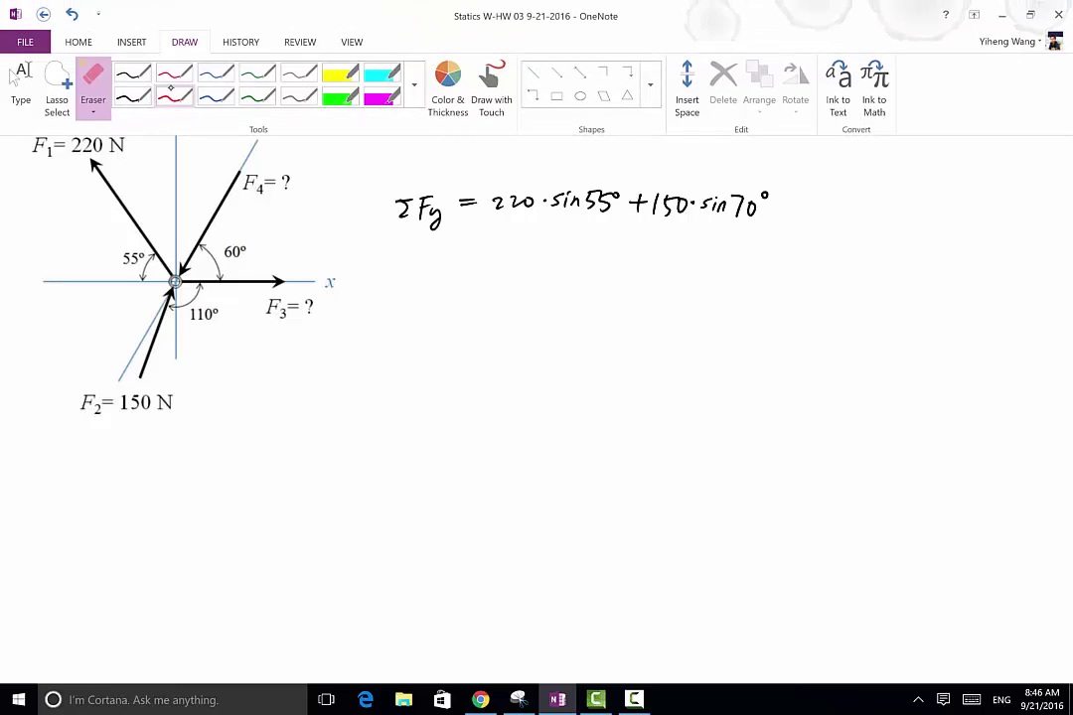
{"action": "left_click", "coordinate": [171, 76]}
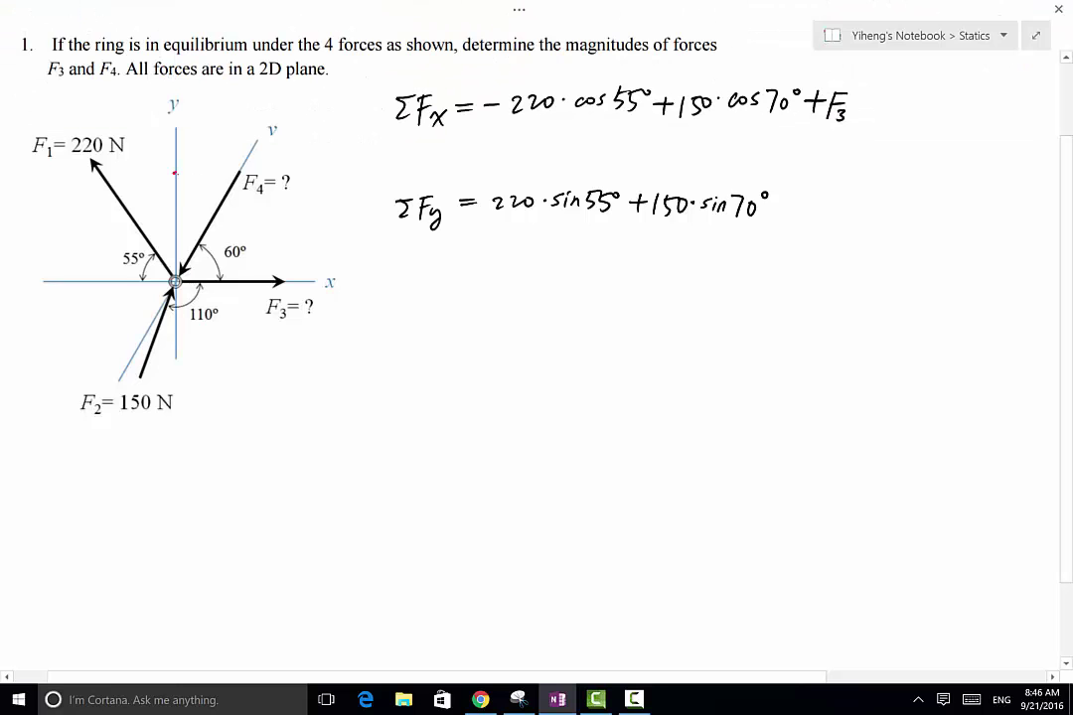
{"action": "mouse_move", "coordinate": [235, 170]}
{"action": "left_mouse_down"}
{"action": "mouse_move", "coordinate": [175, 171]}
{"action": "mouse_move", "coordinate": [189, 179]}
{"action": "left_mouse_up"}
{"action": "left_click_drag", "start_coordinate": [254, 188], "coordinate": [220, 175]}
{"action": "mouse_move", "coordinate": [179, 279]}
{"action": "left_mouse_down"}
{"action": "mouse_move", "coordinate": [248, 279]}
{"action": "mouse_move", "coordinate": [195, 289]}
{"action": "left_mouse_up"}
{"action": "scroll", "coordinate": [273, 207], "scroll_direction": "up", "scroll_amount": 1}
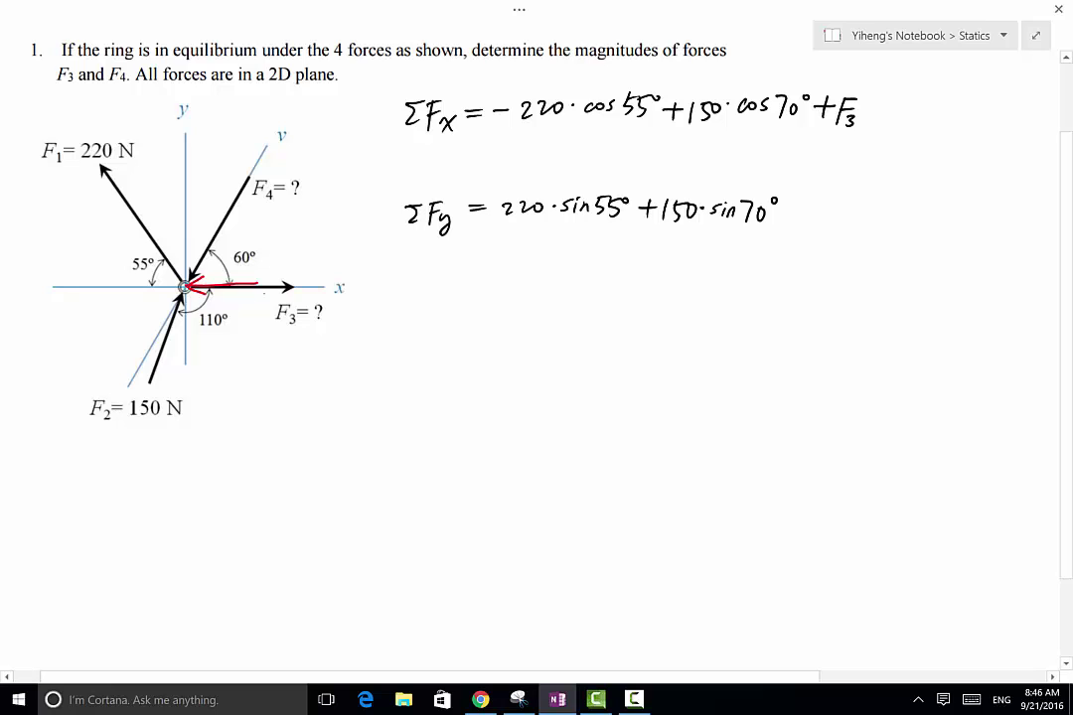
- Append F4's horizontal term − F4·cos60° to the ΣFx equation in black ink
{"action": "left_click", "coordinate": [517, 10]}
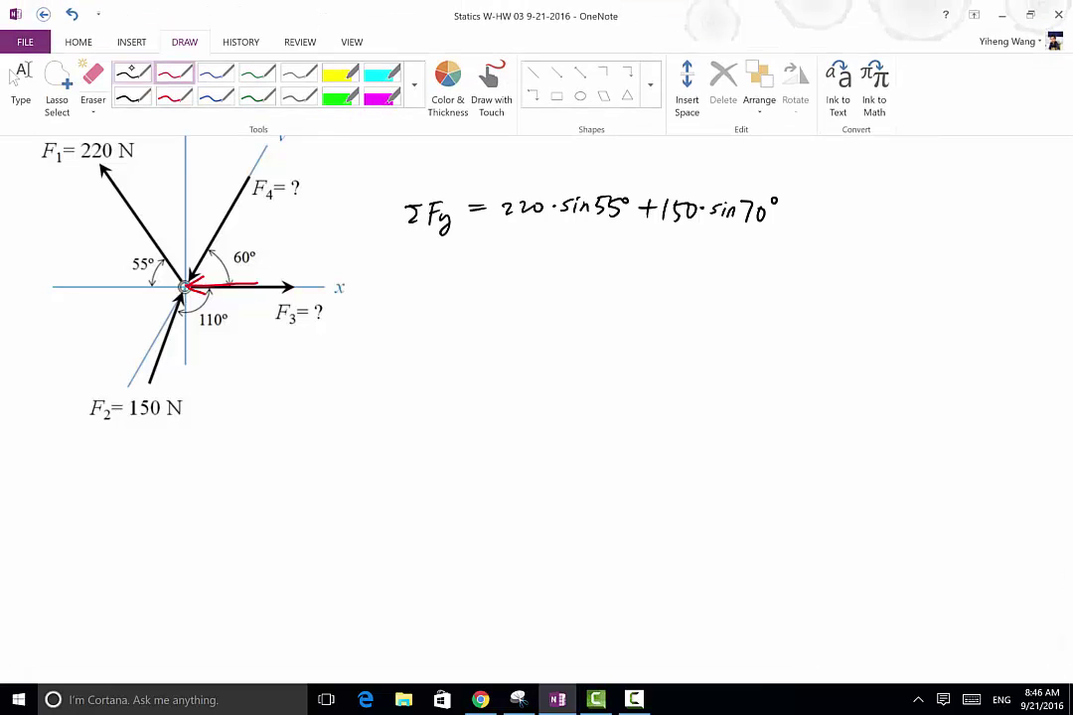
{"action": "left_click", "coordinate": [133, 68]}
{"action": "key", "text": "ctrl+z"}
{"action": "mouse_move", "coordinate": [864, 111]}
{"action": "left_mouse_down"}
{"action": "mouse_move", "coordinate": [884, 112]}
{"action": "mouse_move", "coordinate": [893, 125]}
{"action": "mouse_move", "coordinate": [906, 99]}
{"action": "left_mouse_up"}
{"action": "left_click_drag", "start_coordinate": [894, 112], "coordinate": [911, 120]}
{"action": "left_click", "coordinate": [921, 116]}
{"action": "mouse_move", "coordinate": [907, 111]}
{"action": "left_mouse_down"}
{"action": "mouse_move", "coordinate": [906, 127]}
{"action": "mouse_move", "coordinate": [940, 111]}
{"action": "left_mouse_up"}
{"action": "mouse_move", "coordinate": [953, 109]}
{"action": "left_mouse_down"}
{"action": "mouse_move", "coordinate": [948, 122]}
{"action": "mouse_move", "coordinate": [987, 101]}
{"action": "left_mouse_up"}
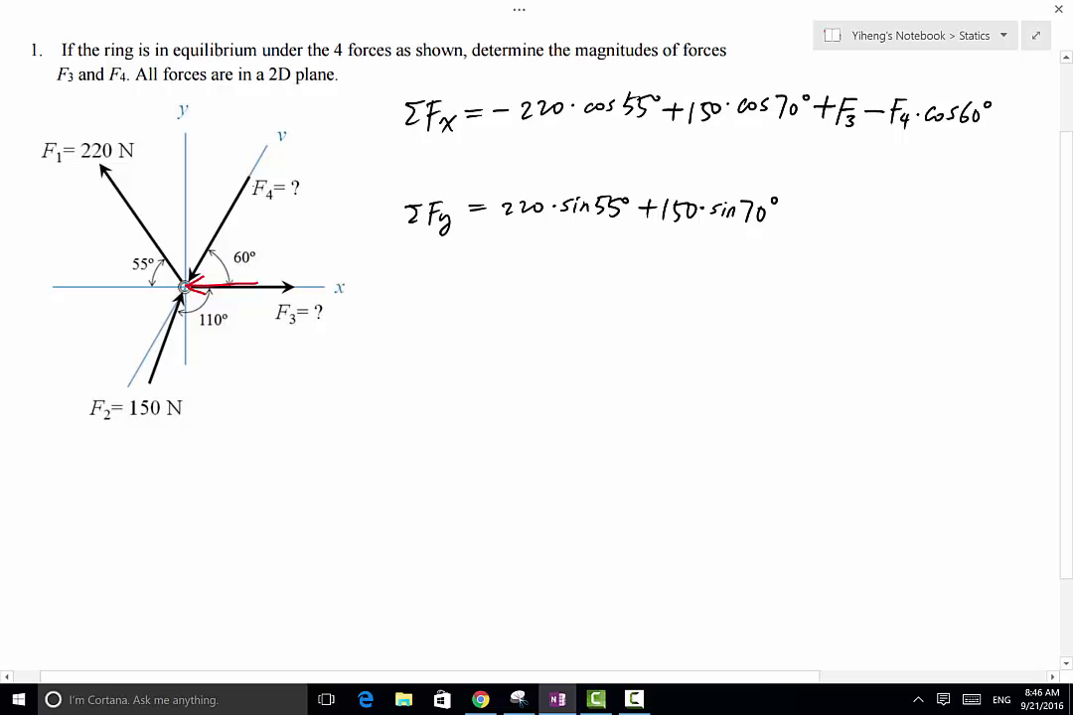
- Erase the red horizontal component arrow of F4 from the diagram
{"action": "left_click_drag", "start_coordinate": [250, 179], "coordinate": [254, 285]}
{"action": "left_click_drag", "start_coordinate": [246, 267], "coordinate": [264, 258]}
{"action": "mouse_move", "coordinate": [277, 227]}
{"action": "left_mouse_down"}
{"action": "mouse_move", "coordinate": [252, 279]}
{"action": "mouse_move", "coordinate": [197, 276]}
{"action": "left_mouse_up"}
{"action": "left_click_drag", "start_coordinate": [788, 212], "coordinate": [802, 211]}
{"action": "left_click_drag", "start_coordinate": [795, 203], "coordinate": [808, 225]}
{"action": "left_click_drag", "start_coordinate": [807, 201], "coordinate": [822, 199]}
{"action": "mouse_move", "coordinate": [807, 213]}
{"action": "left_mouse_down"}
{"action": "mouse_move", "coordinate": [818, 212]}
{"action": "mouse_move", "coordinate": [809, 208]}
{"action": "left_mouse_up"}
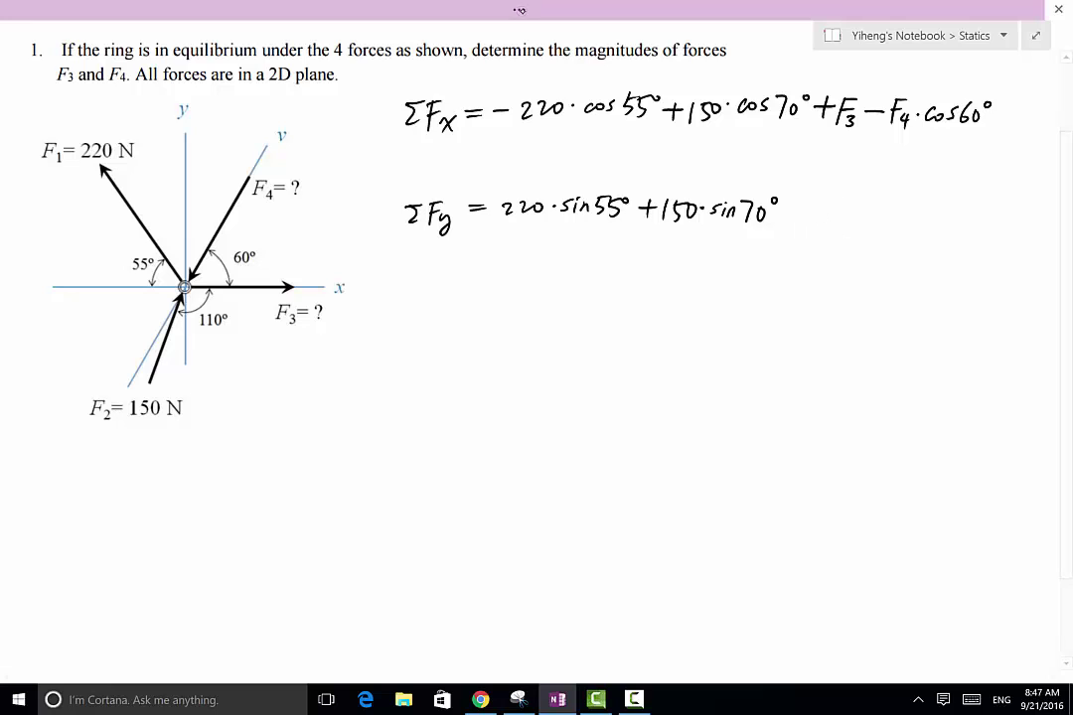
- Draw F4's downward vertical component in red and append − F4·sin60° to the ΣFy equation in black ink
{"action": "left_click_drag", "start_coordinate": [248, 181], "coordinate": [248, 291]}
{"action": "left_click_drag", "start_coordinate": [242, 274], "coordinate": [261, 264]}
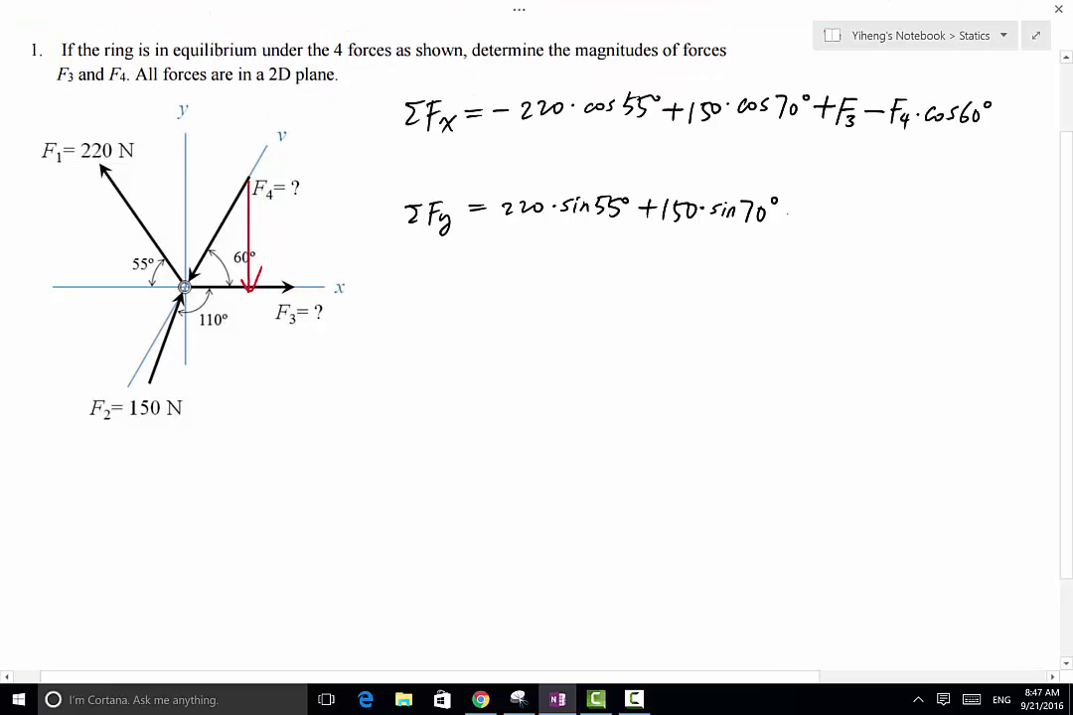
{"action": "mouse_move", "coordinate": [787, 213]}
{"action": "left_mouse_down"}
{"action": "mouse_move", "coordinate": [800, 211]}
{"action": "mouse_move", "coordinate": [810, 228]}
{"action": "mouse_move", "coordinate": [826, 203]}
{"action": "left_mouse_up"}
{"action": "mouse_move", "coordinate": [814, 216]}
{"action": "left_mouse_down"}
{"action": "mouse_move", "coordinate": [828, 227]}
{"action": "mouse_move", "coordinate": [864, 221]}
{"action": "left_mouse_up"}
{"action": "left_click", "coordinate": [842, 214]}
{"action": "left_click", "coordinate": [865, 204]}
{"action": "mouse_move", "coordinate": [870, 211]}
{"action": "left_mouse_down"}
{"action": "mouse_move", "coordinate": [879, 221]}
{"action": "mouse_move", "coordinate": [902, 205]}
{"action": "left_mouse_up"}
{"action": "left_click_drag", "start_coordinate": [917, 201], "coordinate": [919, 202]}
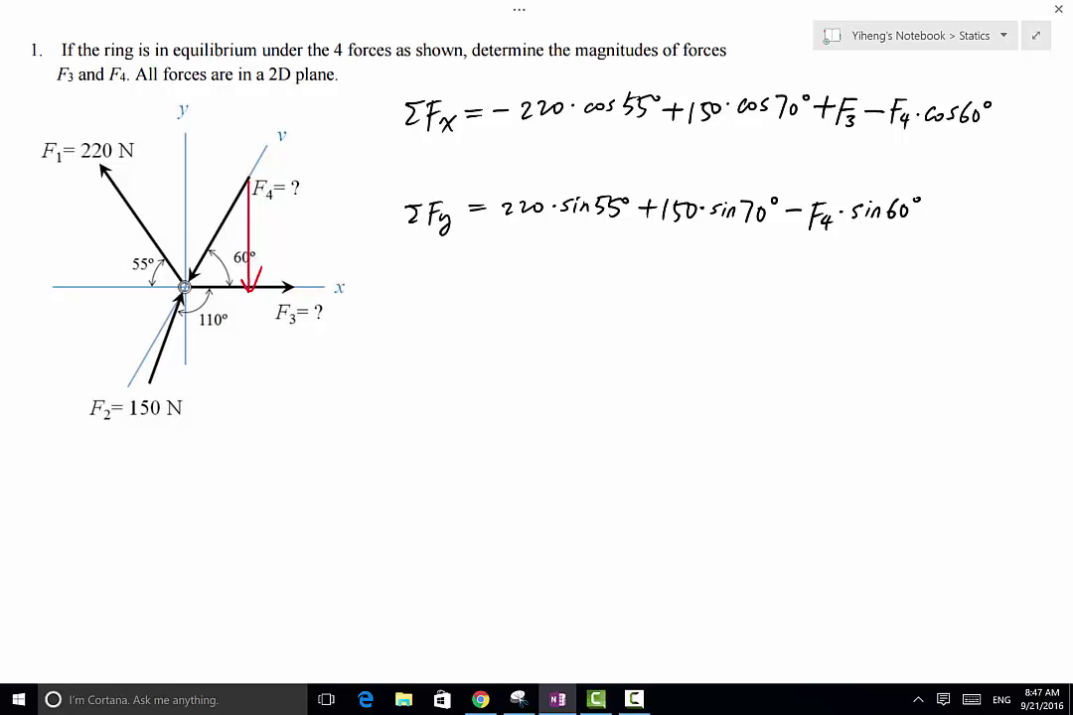
- Mark the start of both the ΣFx and ΣFy equations with a small black triangle
{"action": "scroll", "coordinate": [537, 338], "scroll_direction": "up", "scroll_amount": 1}
{"action": "mouse_move", "coordinate": [382, 119]}
{"action": "left_mouse_down"}
{"action": "mouse_move", "coordinate": [366, 137]}
{"action": "mouse_move", "coordinate": [382, 120]}
{"action": "left_mouse_up"}
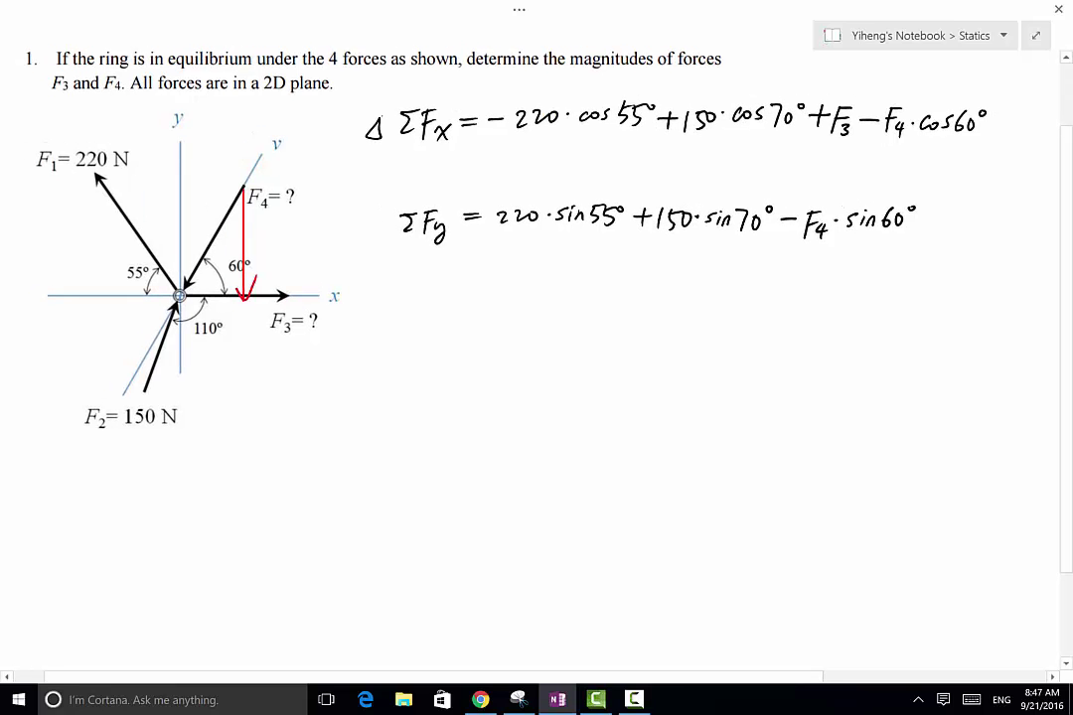
{"action": "mouse_move", "coordinate": [373, 223]}
{"action": "left_mouse_down"}
{"action": "mouse_move", "coordinate": [379, 240]}
{"action": "mouse_move", "coordinate": [373, 223]}
{"action": "left_mouse_up"}
- Underline "in equilibrium" in the problem statement and append = 0 to both the ΣFx and ΣFy equations in black ink
{"action": "left_click_drag", "start_coordinate": [156, 69], "coordinate": [248, 74]}
{"action": "mouse_move", "coordinate": [982, 122]}
{"action": "left_mouse_down"}
{"action": "mouse_move", "coordinate": [1007, 120]}
{"action": "mouse_move", "coordinate": [1017, 136]}
{"action": "mouse_move", "coordinate": [1023, 113]}
{"action": "left_mouse_up"}
{"action": "mouse_move", "coordinate": [923, 212]}
{"action": "left_mouse_down"}
{"action": "mouse_move", "coordinate": [948, 211]}
{"action": "mouse_move", "coordinate": [960, 229]}
{"action": "mouse_move", "coordinate": [967, 206]}
{"action": "left_mouse_up"}
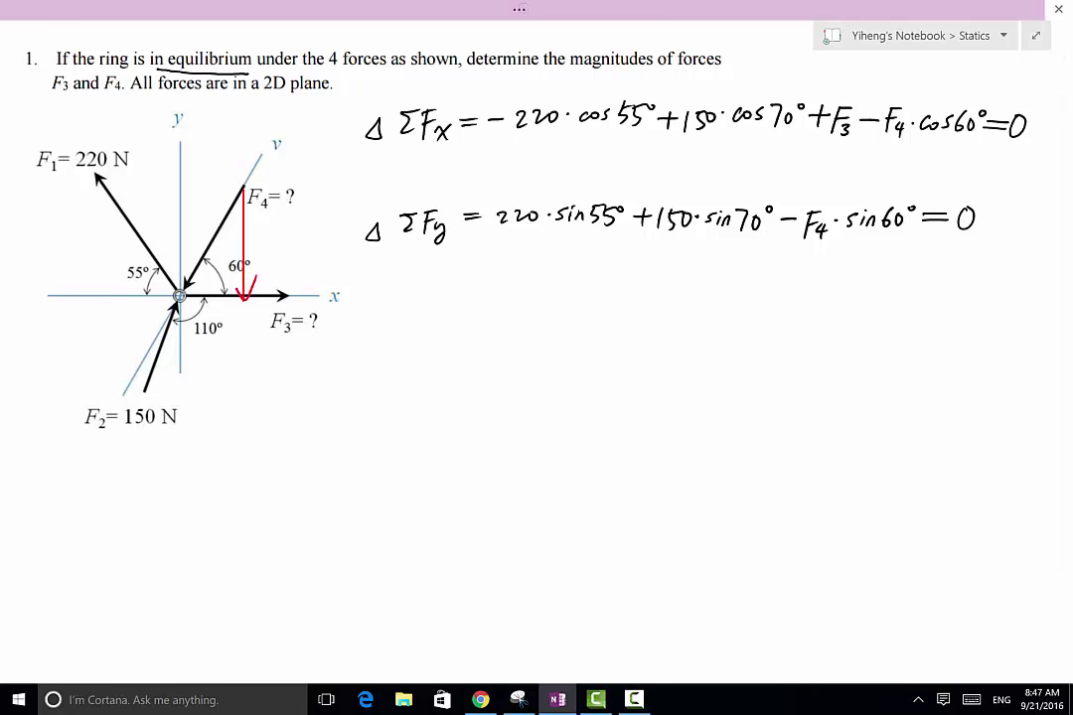
- Mark the unknowns F3 and F4 in the ΣFx equation with small red triangles beneath them
{"action": "left_click", "coordinate": [518, 9]}
{"action": "left_click", "coordinate": [170, 76]}
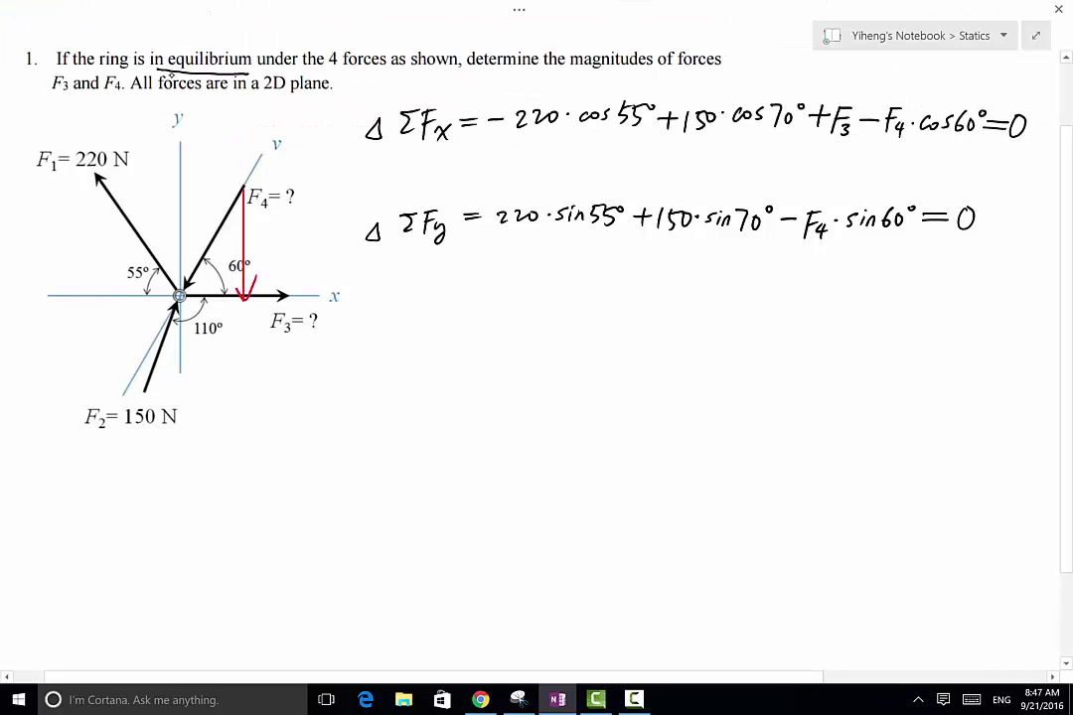
{"action": "left_click_drag", "start_coordinate": [836, 144], "coordinate": [891, 147]}
- In black ink, draw a curved arrow pointing to the end of the ΣFy equation and a small triangle under its F4
{"action": "left_click", "coordinate": [518, 9]}
{"action": "left_click", "coordinate": [132, 73]}
{"action": "mouse_move", "coordinate": [990, 266]}
{"action": "left_mouse_down"}
{"action": "mouse_move", "coordinate": [984, 238]}
{"action": "mouse_move", "coordinate": [992, 244]}
{"action": "left_mouse_up"}
{"action": "left_click_drag", "start_coordinate": [810, 250], "coordinate": [813, 254]}
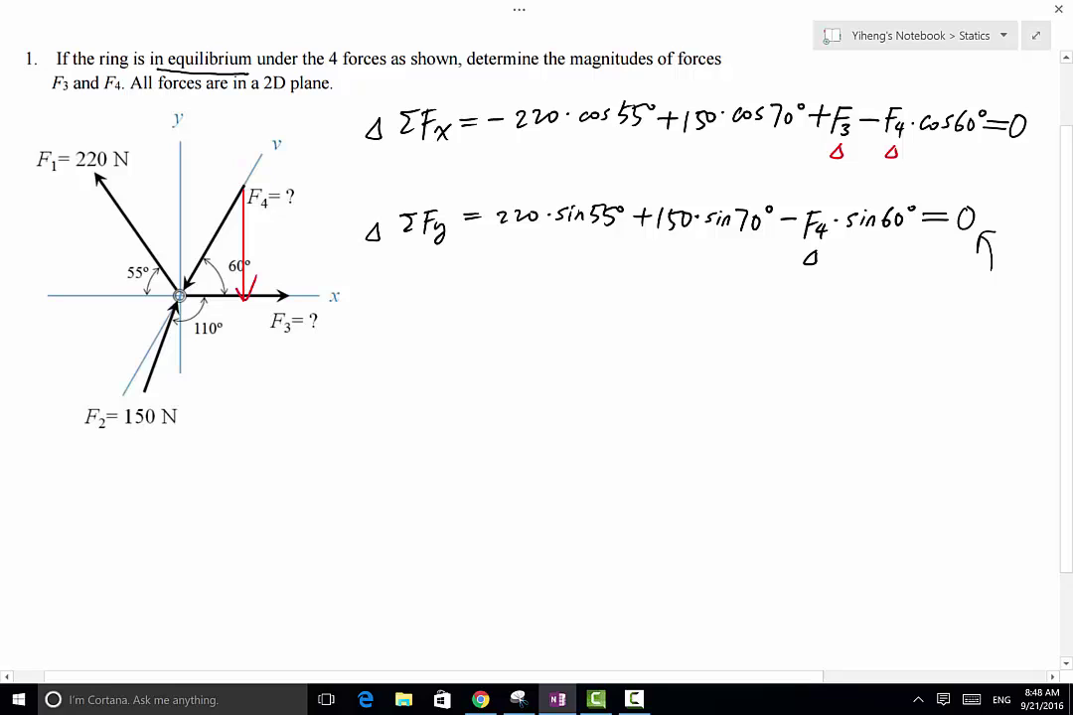
- Write the result F4 = 371 N in black ink below the ΣFy equation, leaving room above it for another line
{"action": "mouse_move", "coordinate": [496, 339]}
{"action": "left_mouse_down"}
{"action": "mouse_move", "coordinate": [496, 367]}
{"action": "mouse_move", "coordinate": [514, 339]}
{"action": "left_mouse_up"}
{"action": "left_click_drag", "start_coordinate": [497, 353], "coordinate": [516, 362]}
{"action": "mouse_move", "coordinate": [512, 354]}
{"action": "left_mouse_down"}
{"action": "mouse_move", "coordinate": [512, 367]}
{"action": "mouse_move", "coordinate": [551, 341]}
{"action": "left_mouse_up"}
{"action": "mouse_move", "coordinate": [533, 353]}
{"action": "left_mouse_down"}
{"action": "mouse_move", "coordinate": [594, 362]}
{"action": "mouse_move", "coordinate": [628, 341]}
{"action": "left_mouse_up"}
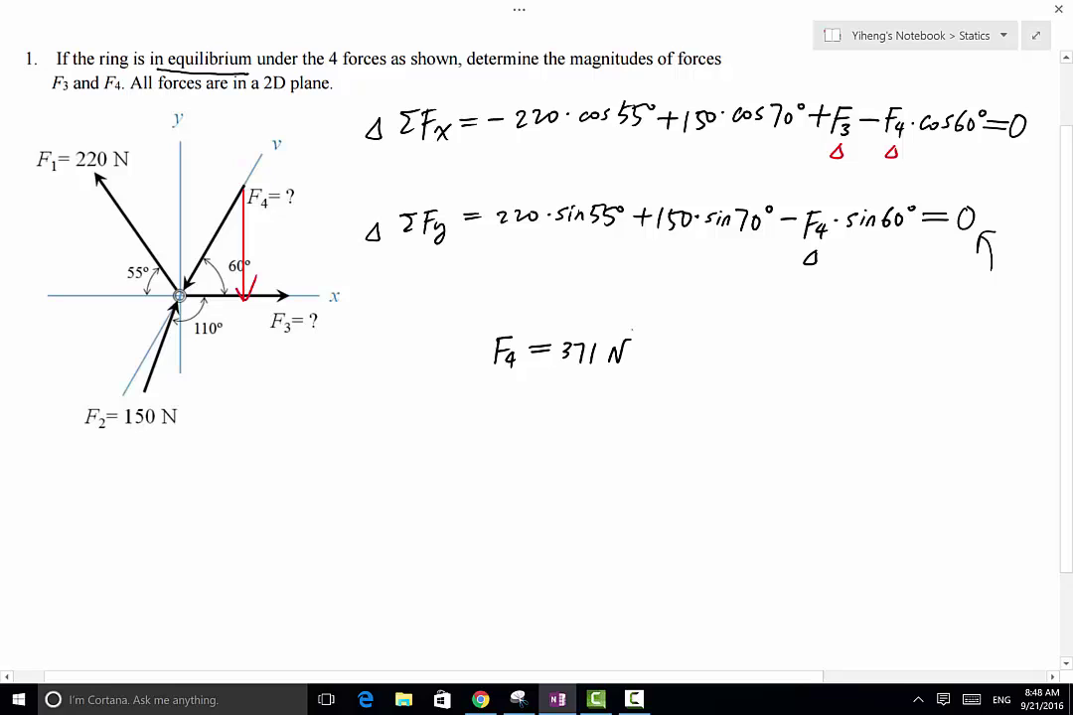
- Write F3 = 260 N above the F4 result and join the two results with a curly brace in front
{"action": "left_click_drag", "start_coordinate": [499, 297], "coordinate": [499, 321]}
{"action": "mouse_move", "coordinate": [499, 297]}
{"action": "left_mouse_down"}
{"action": "mouse_move", "coordinate": [514, 296]}
{"action": "mouse_move", "coordinate": [508, 323]}
{"action": "mouse_move", "coordinate": [548, 303]}
{"action": "left_mouse_up"}
{"action": "left_click_drag", "start_coordinate": [528, 313], "coordinate": [573, 318]}
{"action": "mouse_move", "coordinate": [583, 301]}
{"action": "left_mouse_down"}
{"action": "mouse_move", "coordinate": [578, 311]}
{"action": "mouse_move", "coordinate": [623, 302]}
{"action": "left_mouse_up"}
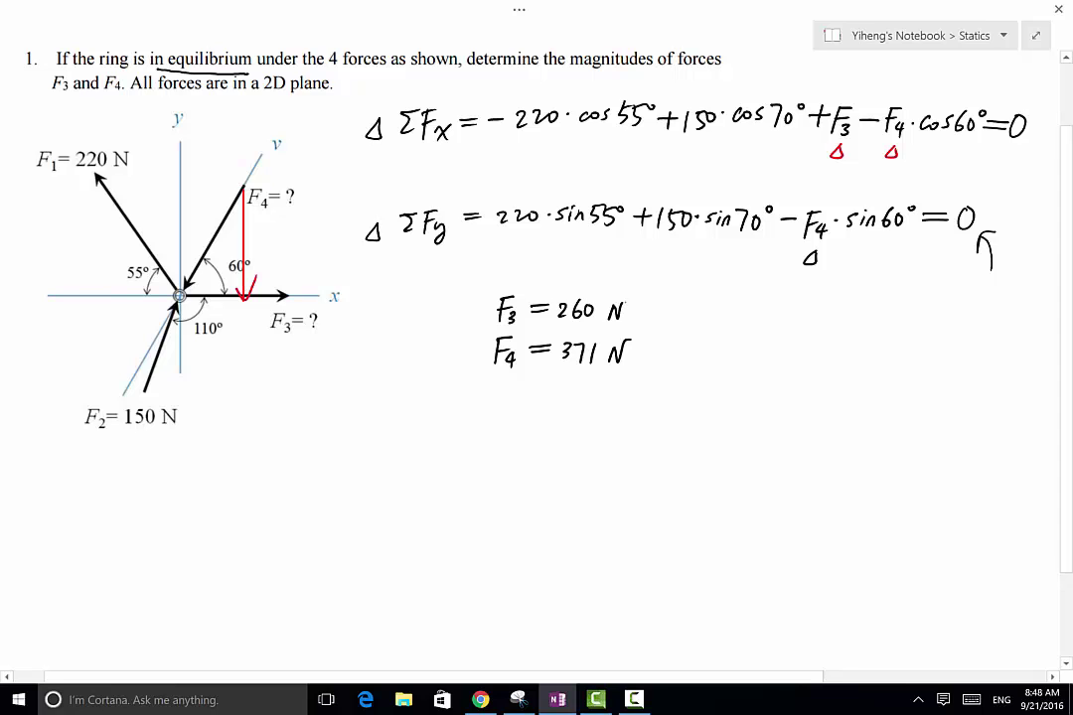
{"action": "left_click_drag", "start_coordinate": [480, 301], "coordinate": [471, 367]}
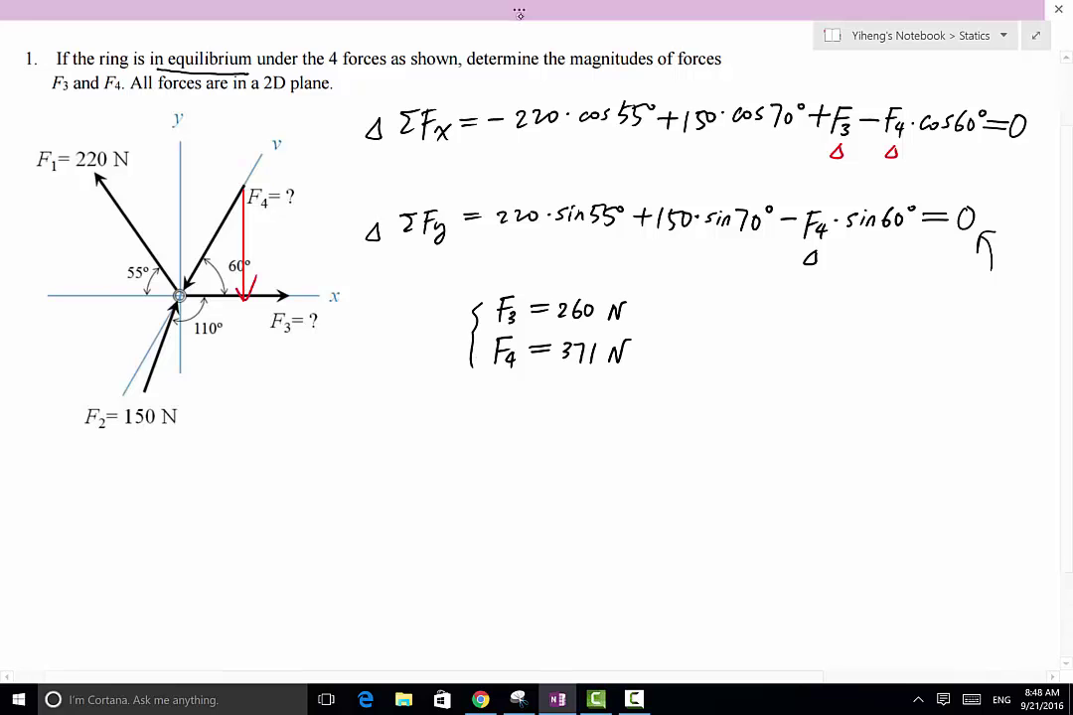